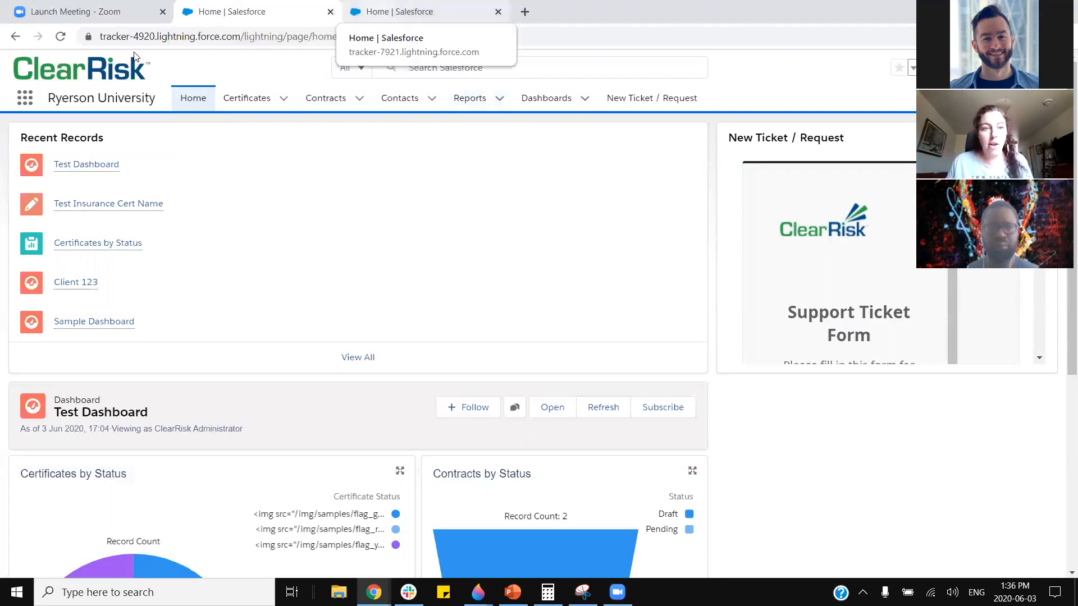
click(382, 11)
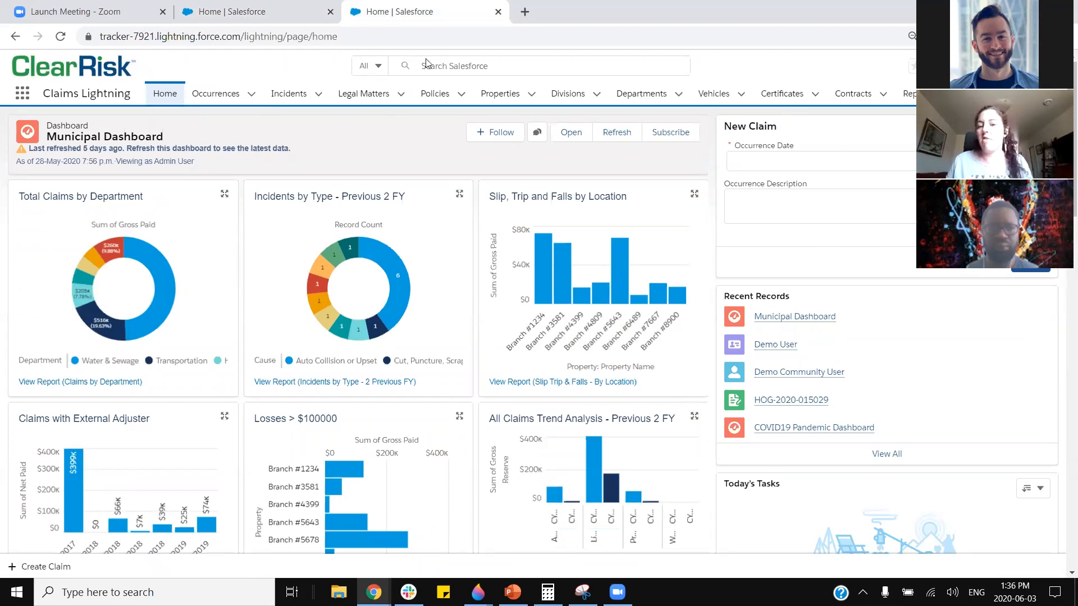
click(231, 9)
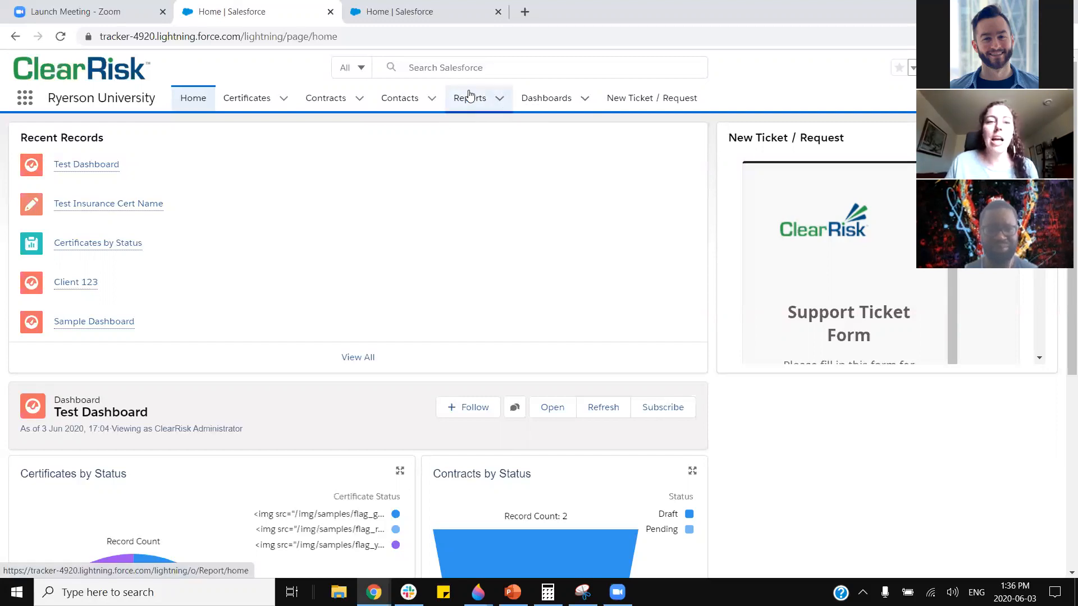
- Create a new report based on the Certificates report type
click(471, 105)
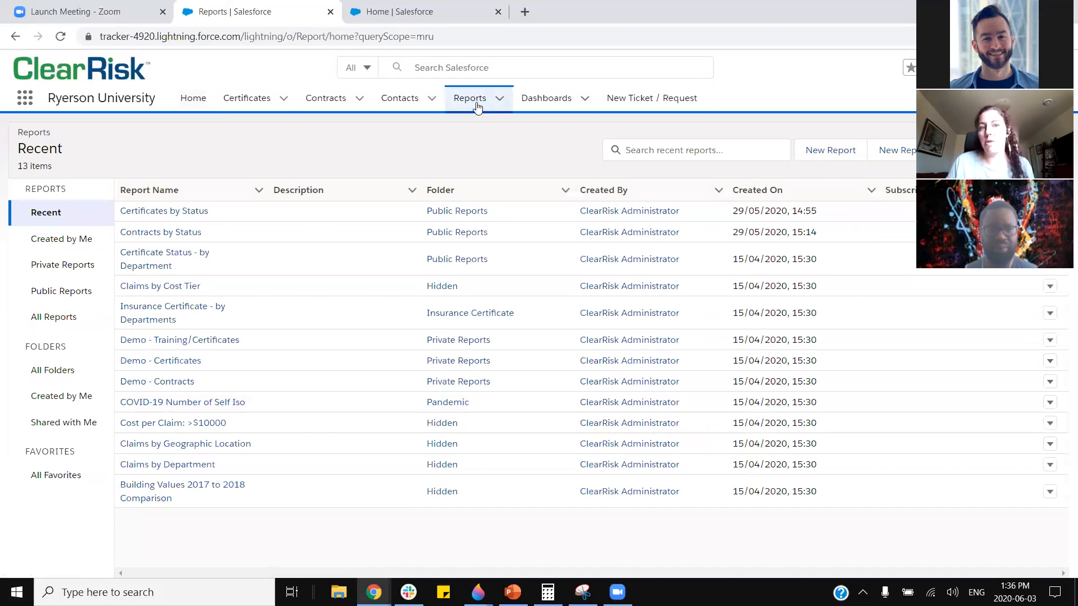
click(826, 150)
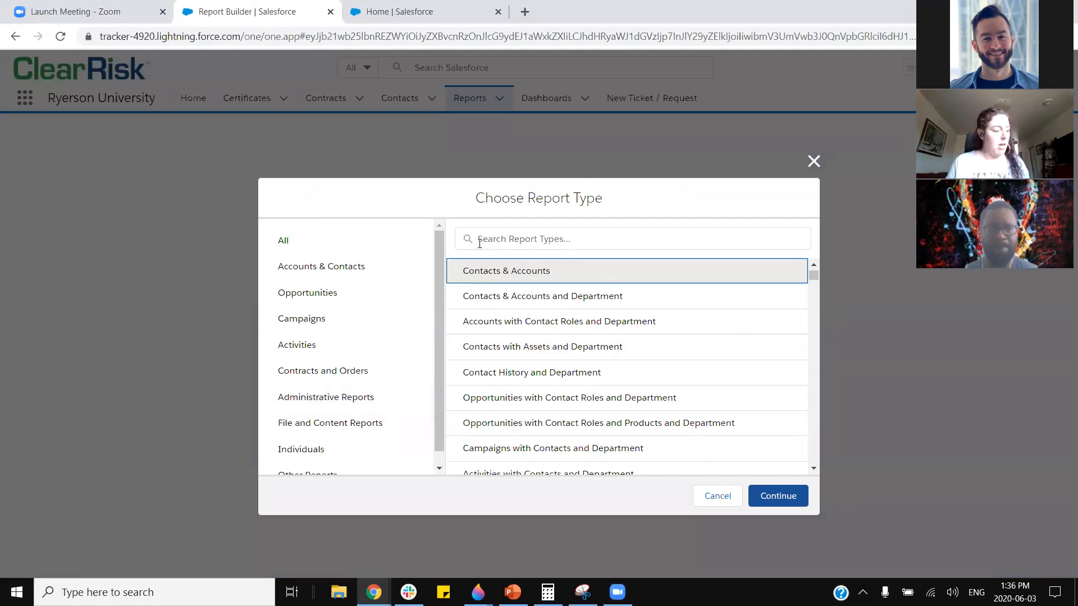
click(549, 232)
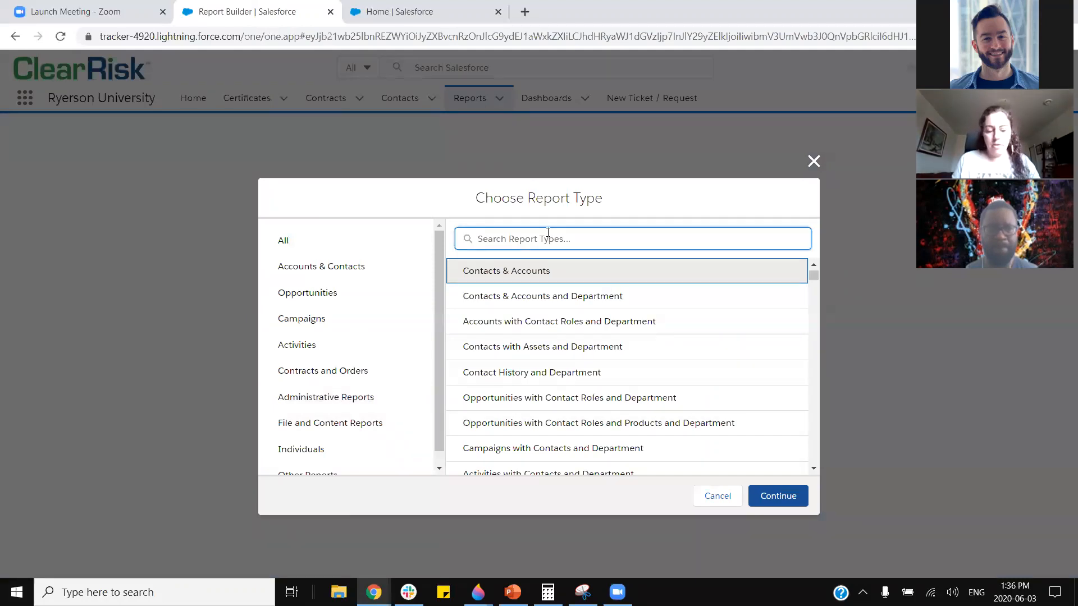
text(certificate)
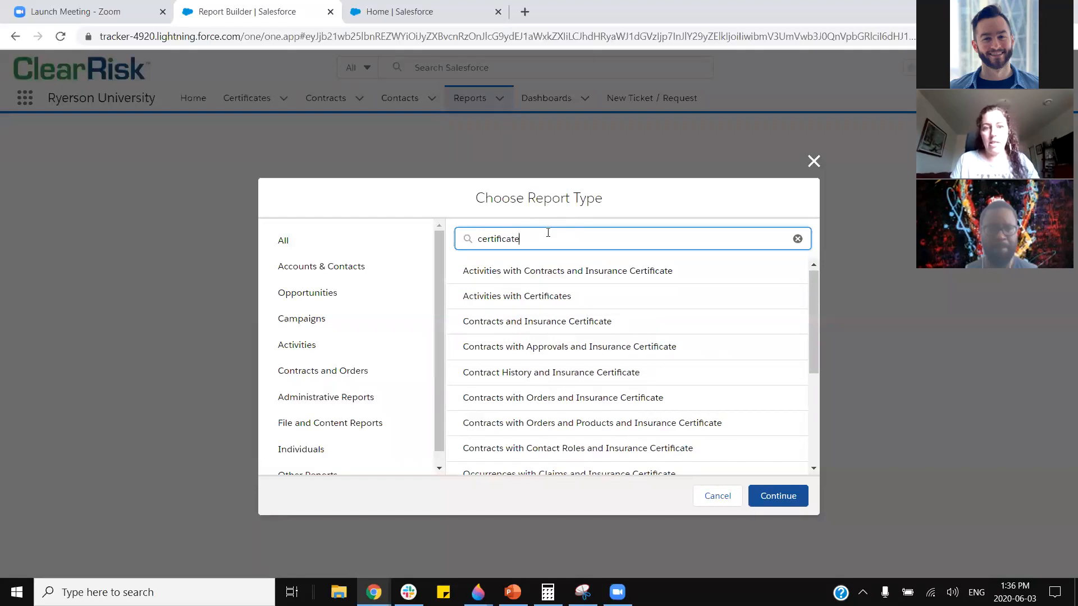
text(s)
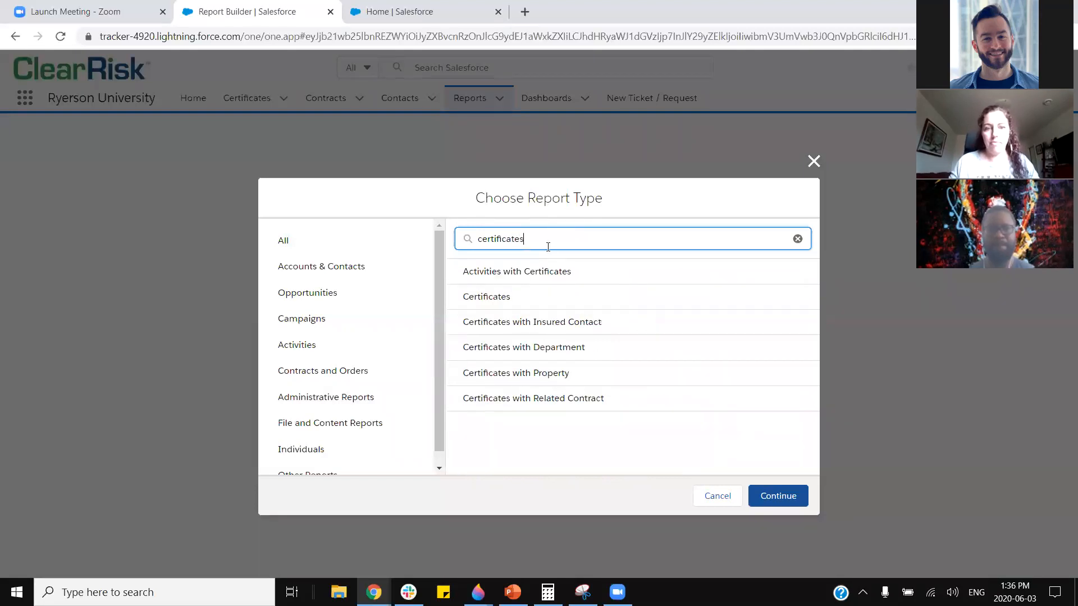
click(487, 297)
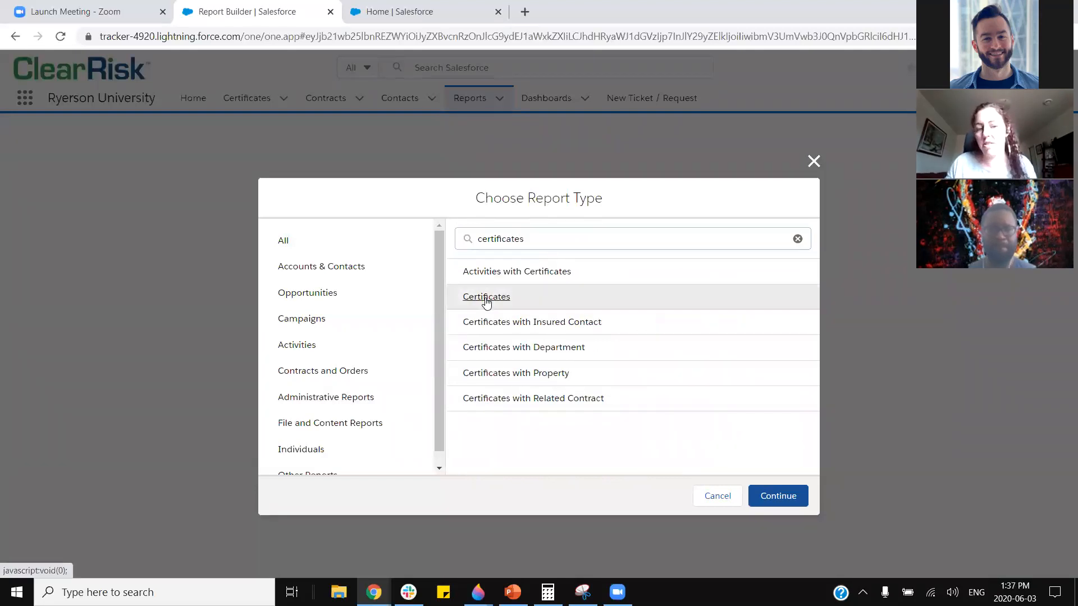
click(785, 496)
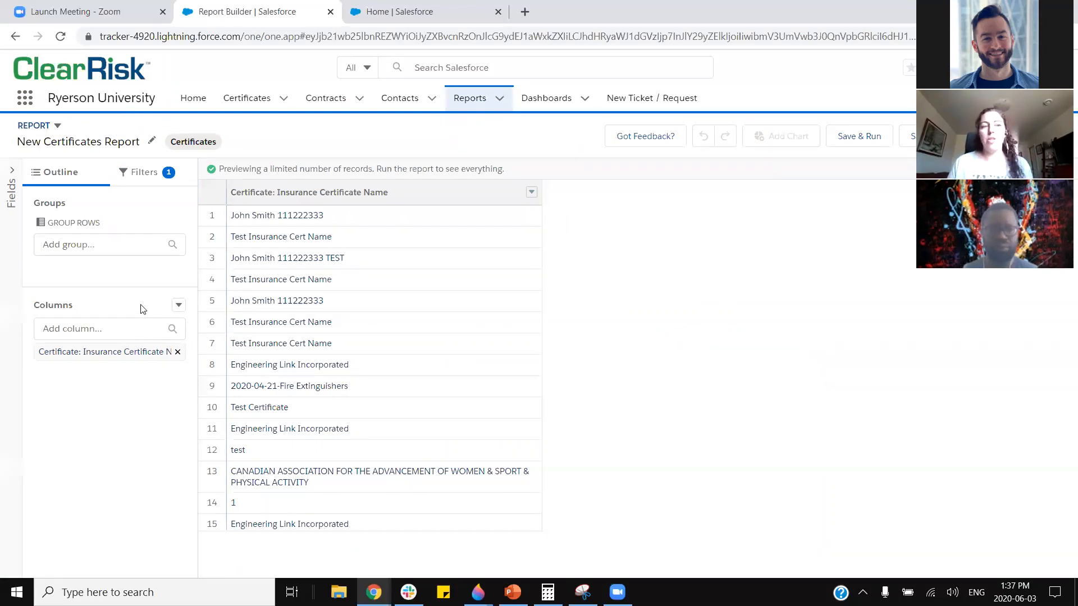
- Convert the certificates report to the Joined Report format and add a second Certificates block
click(56, 126)
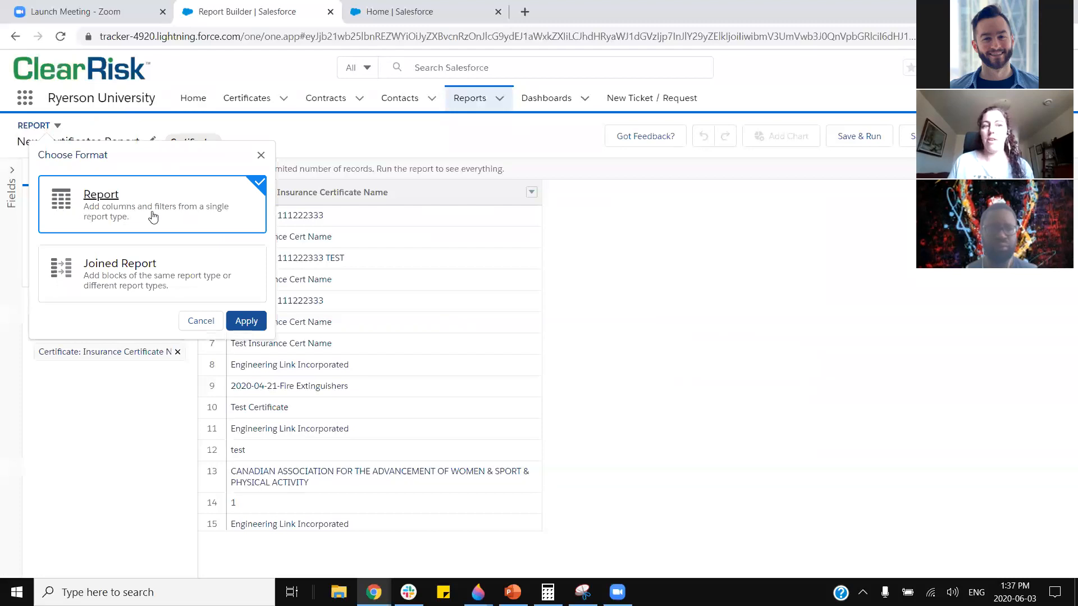
click(93, 285)
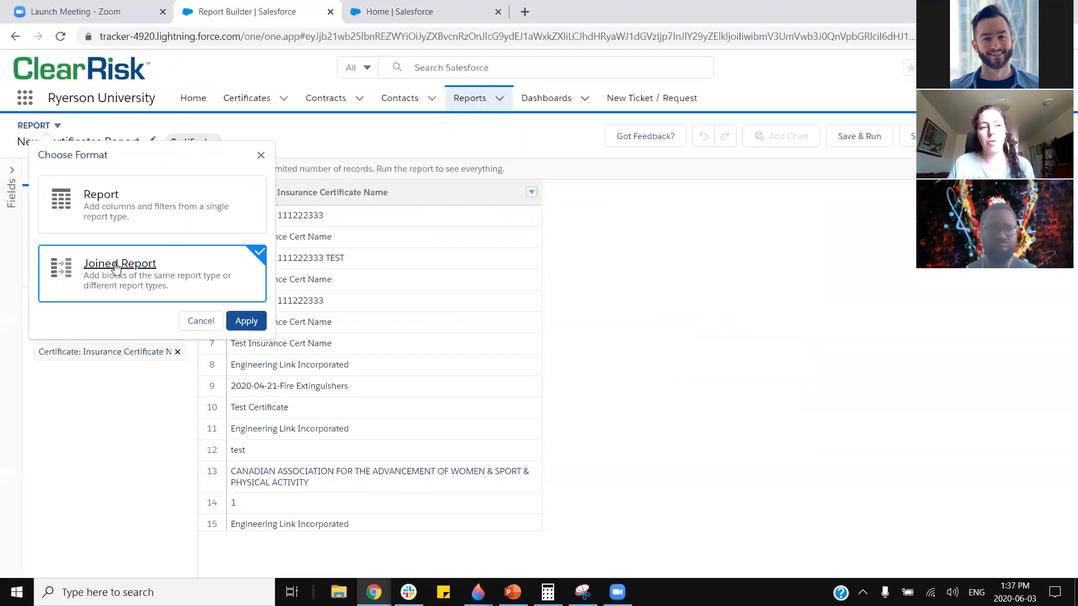
click(244, 324)
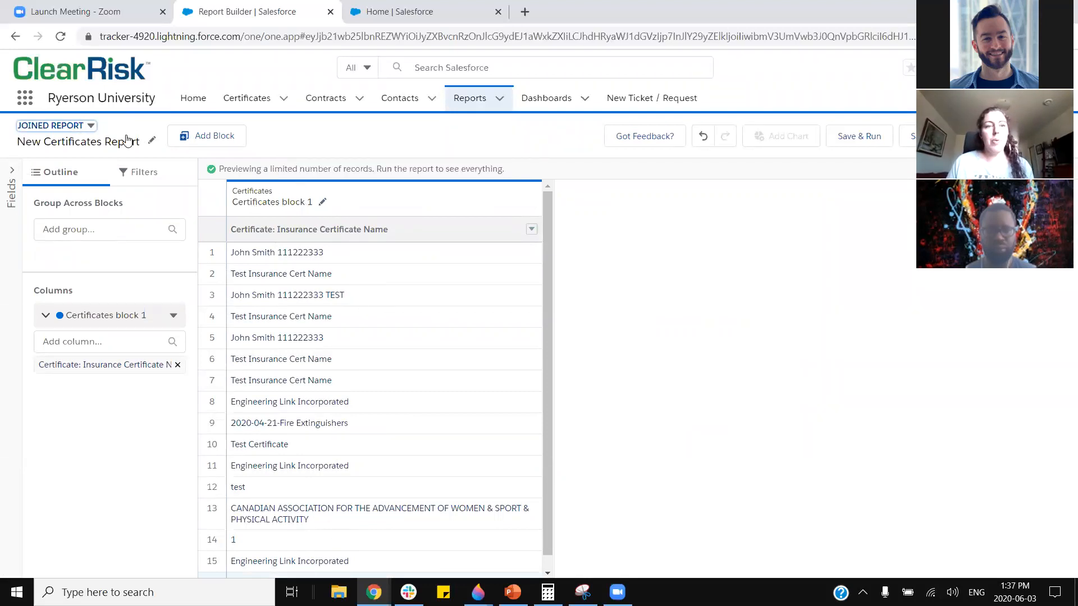
click(217, 140)
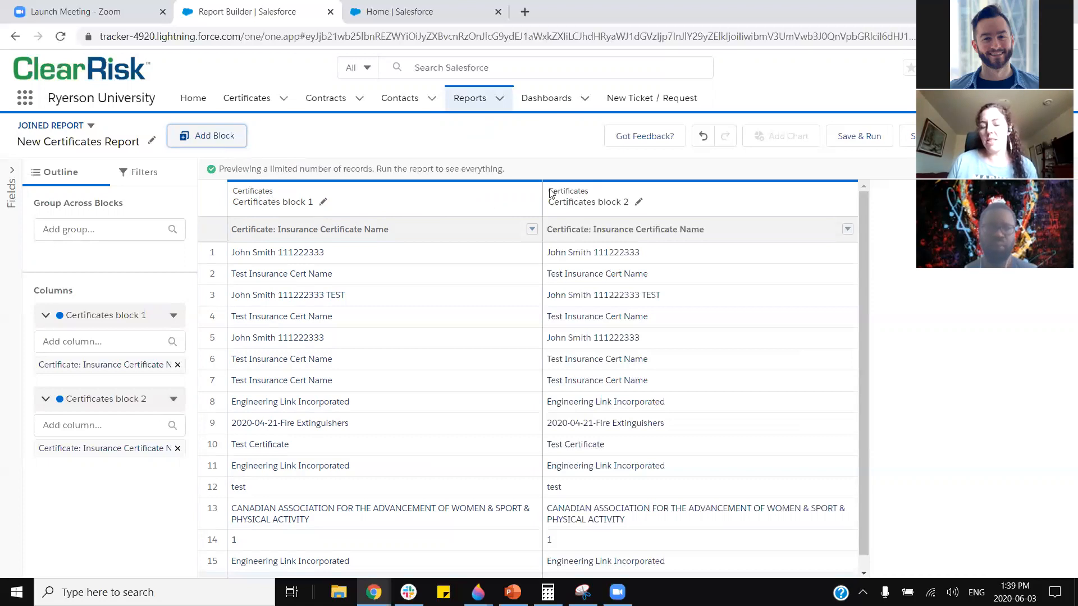
- Rename the first block "Certificates Expiring This Year" and the second block "Certificates Expiring Next Year"
click(324, 203)
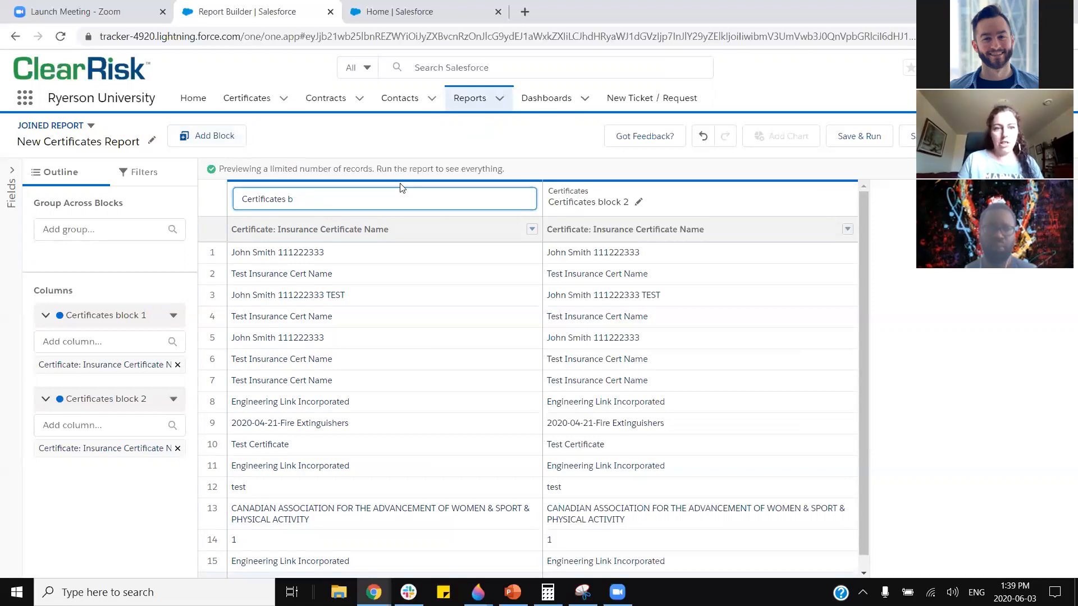
text(Expiring This Year)
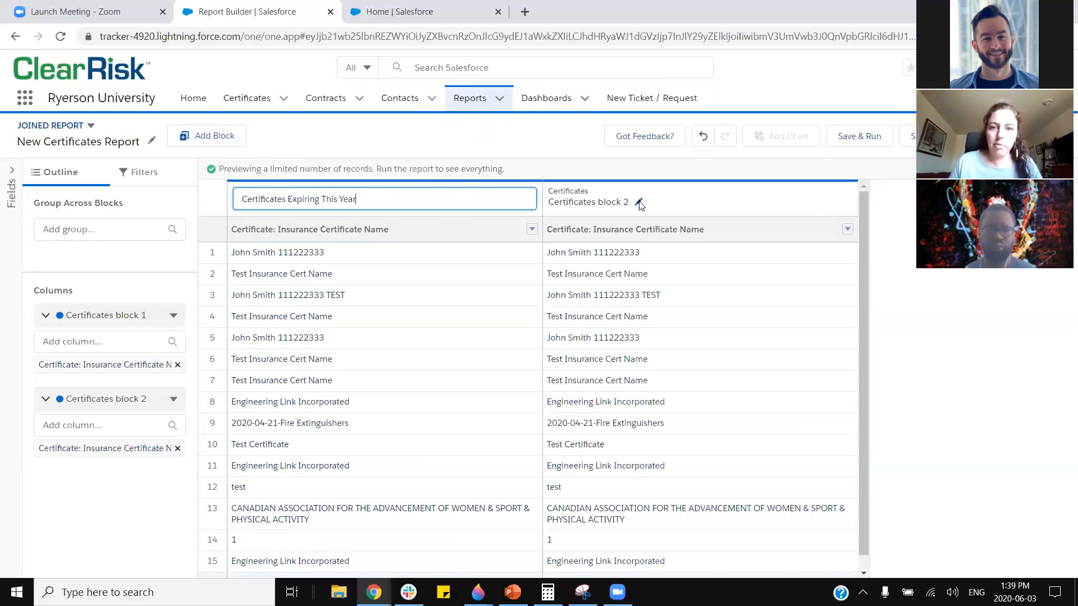
key(Return)
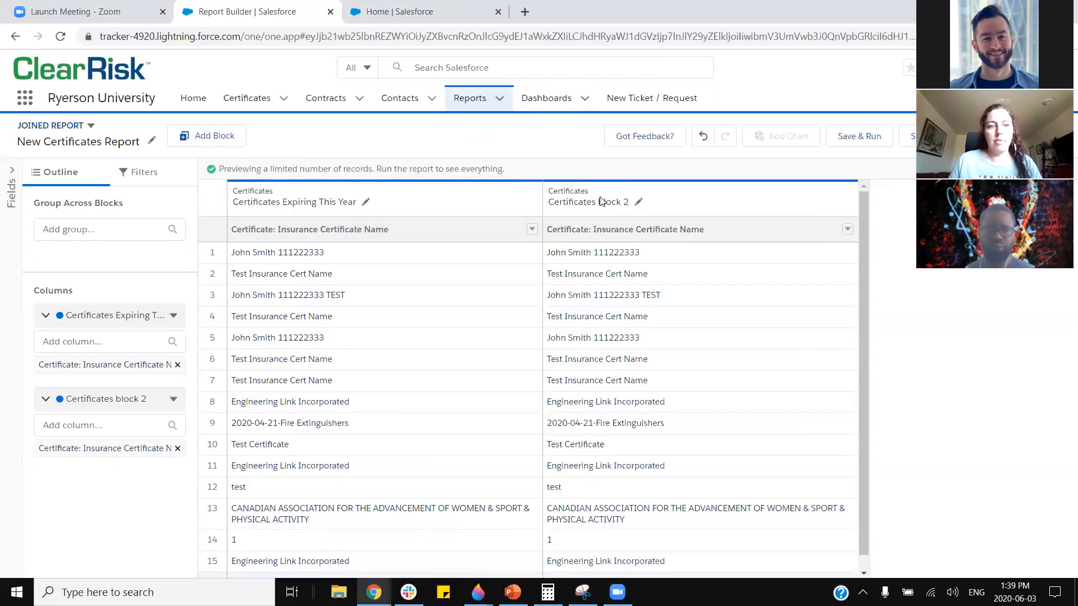
click(638, 202)
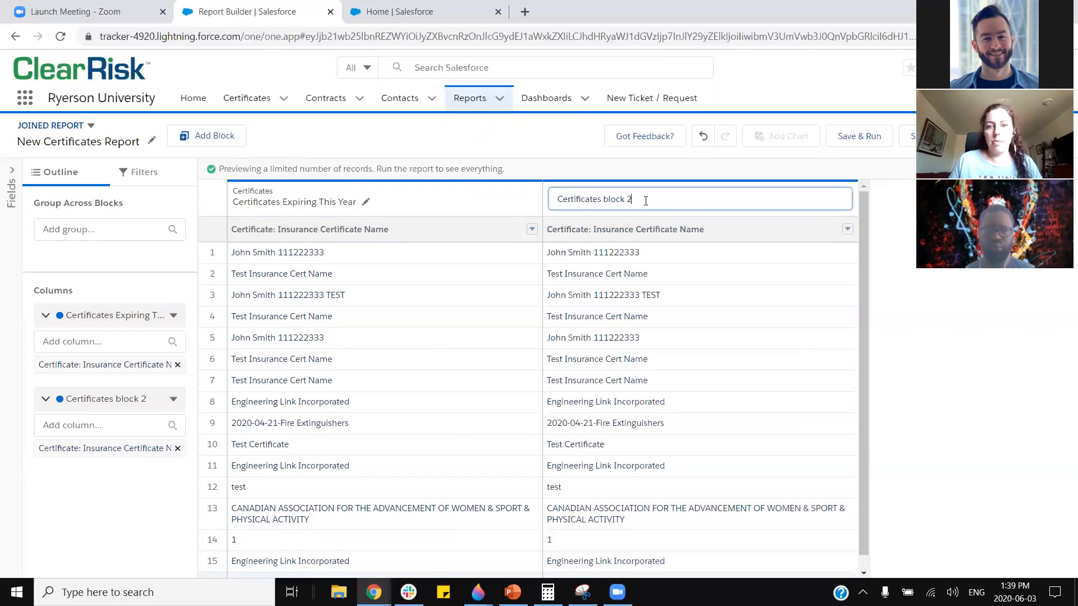
drag(646, 200, 604, 202)
text(Expiring Next Year)
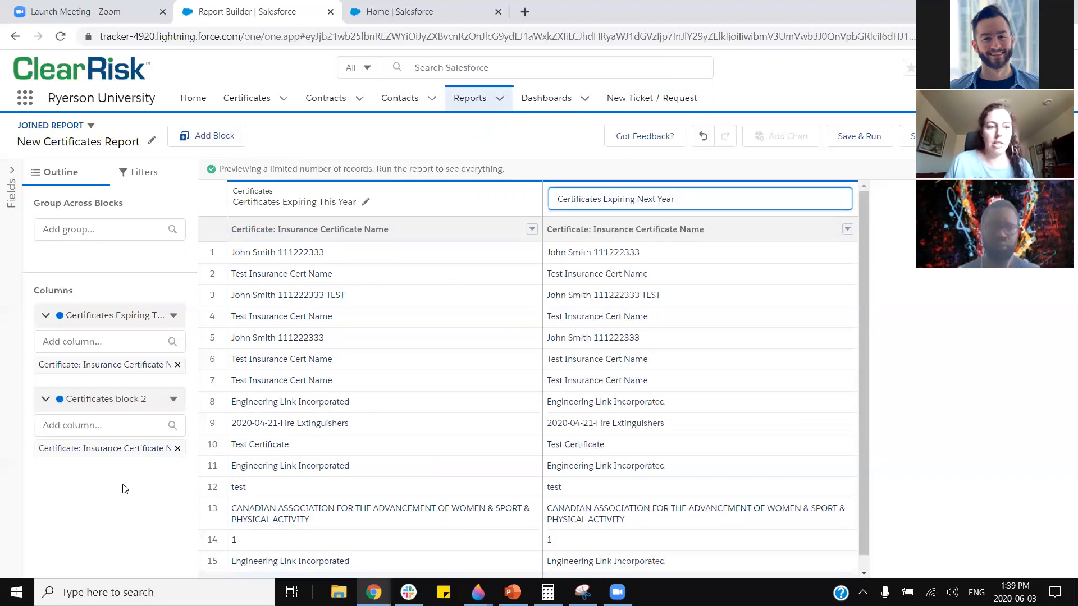
click(625, 172)
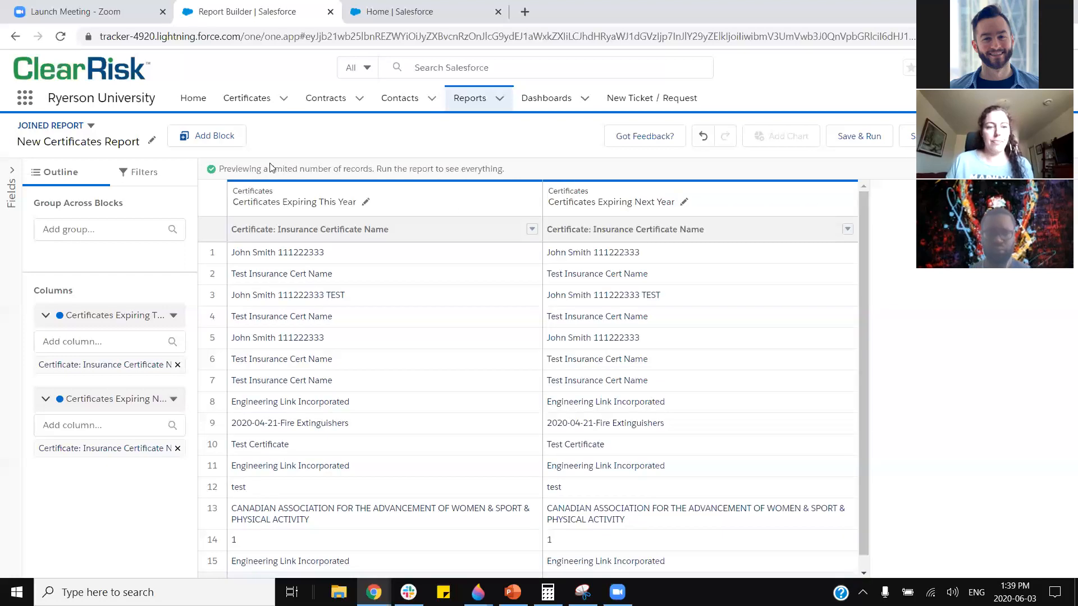
- Set the Show Me filter of the Certificates Expiring This Year block to All certificates
click(150, 178)
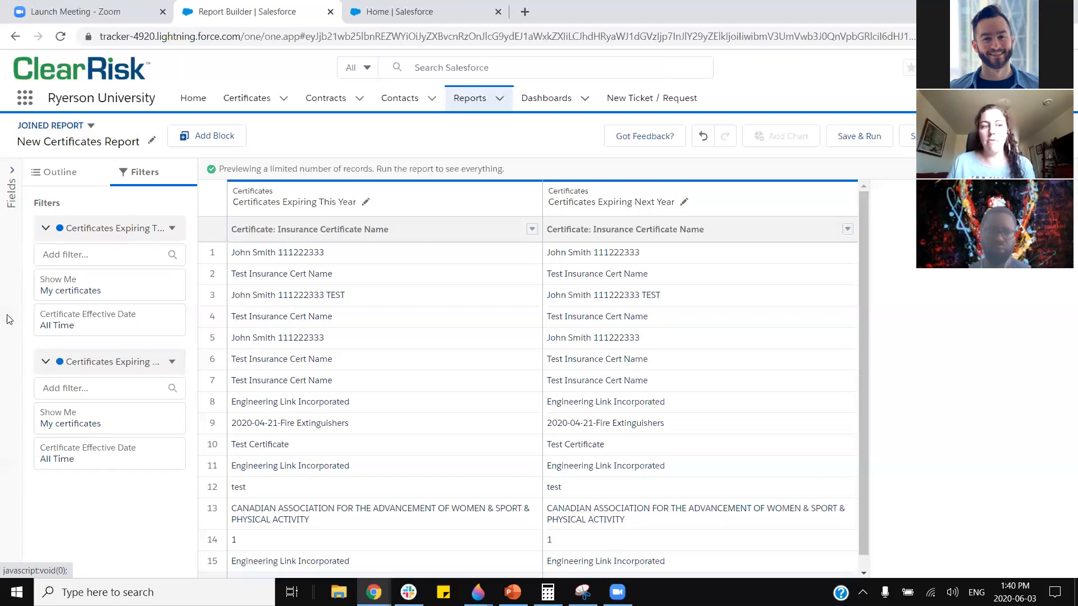
click(70, 291)
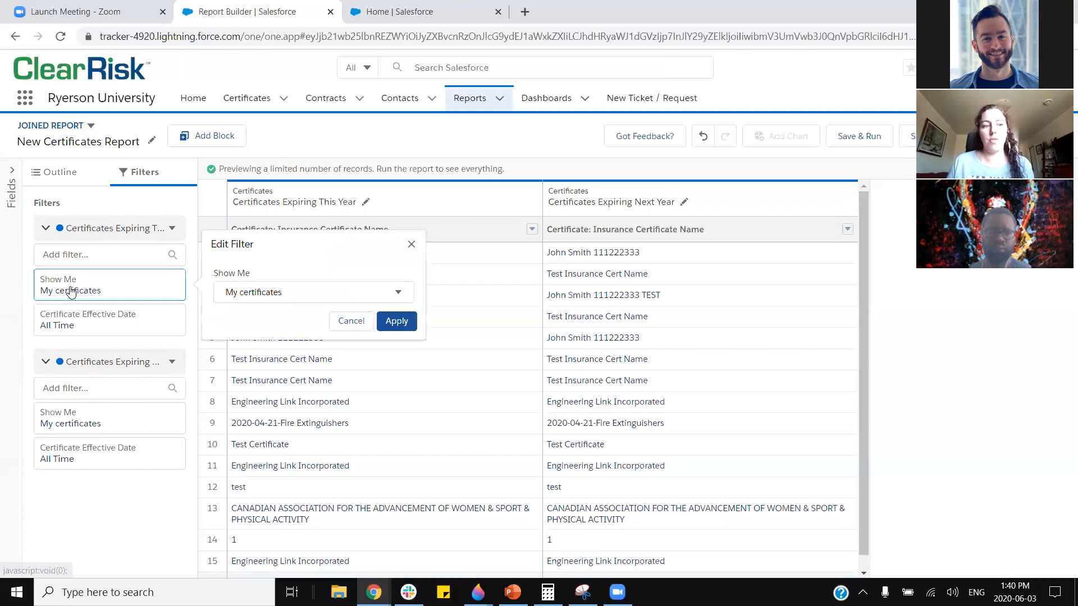
click(326, 297)
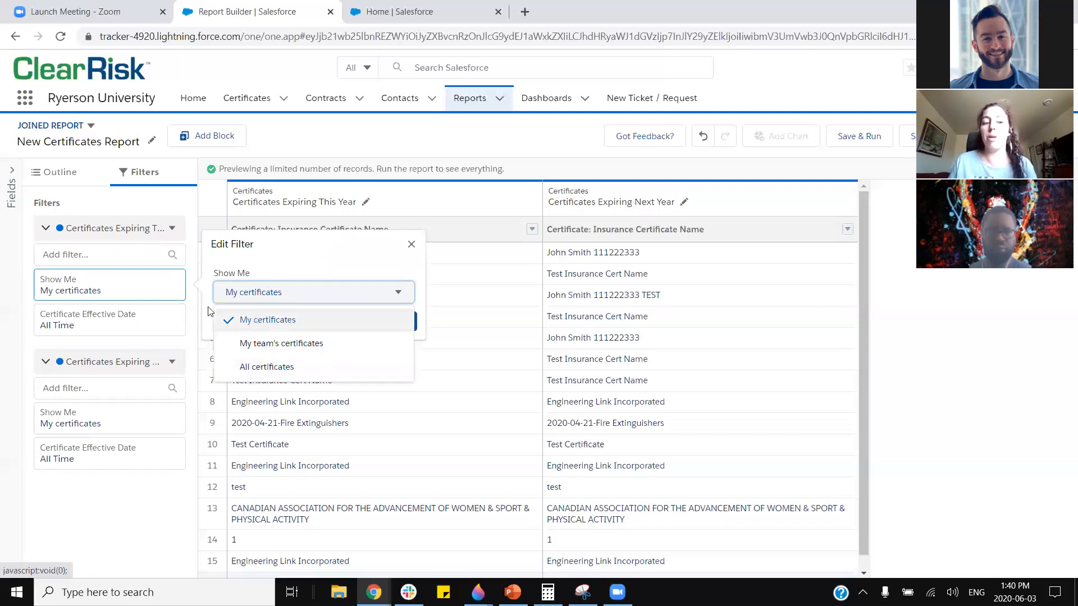
click(268, 368)
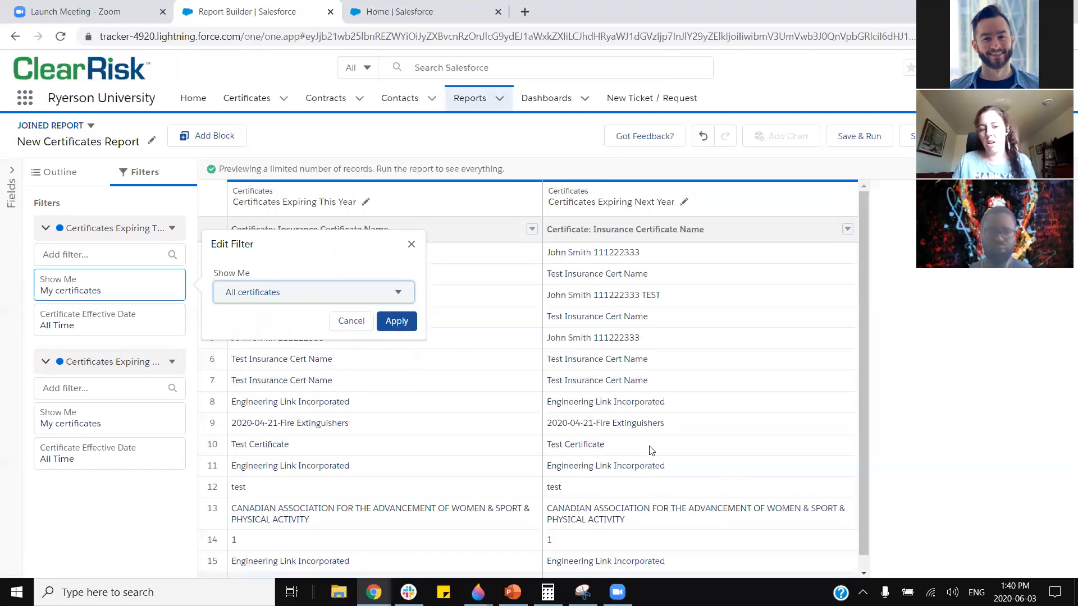
click(406, 321)
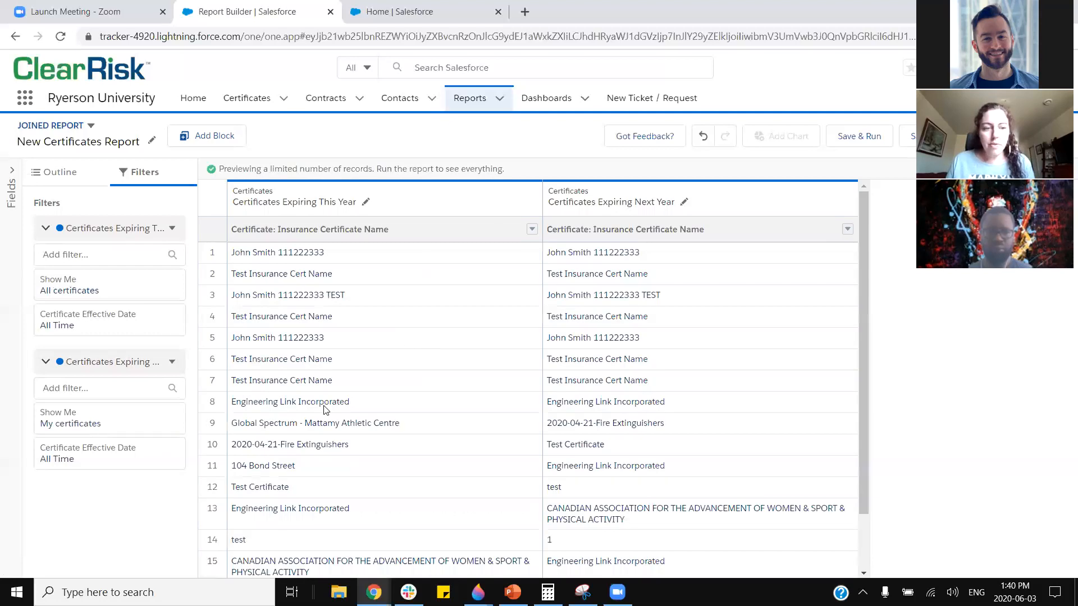
- Filter the Certificates Expiring This Year block by Certificate Expiry Date with the range Current FY
click(86, 317)
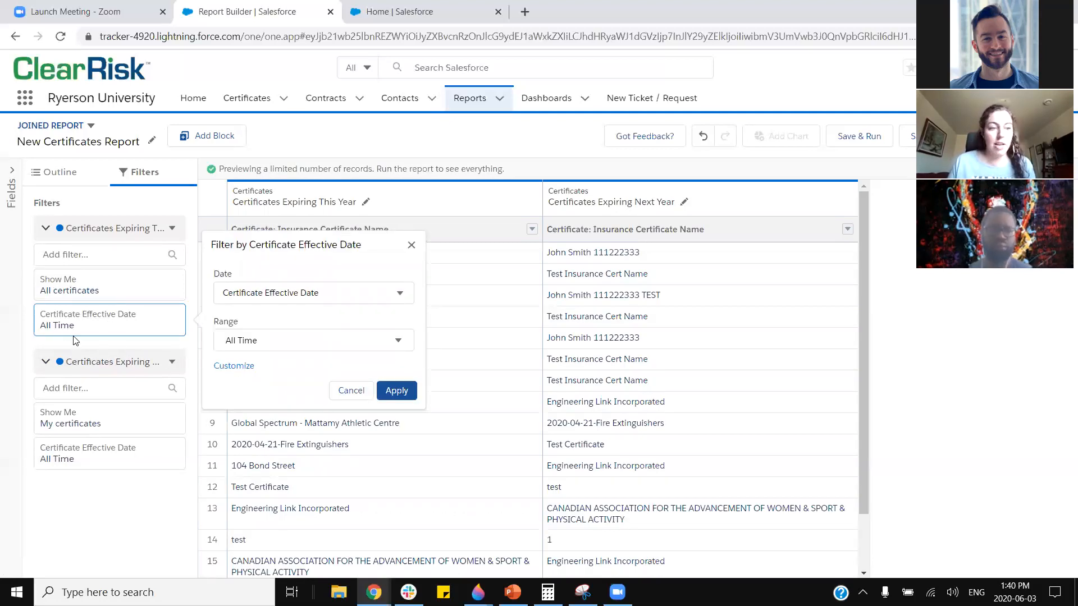
click(396, 293)
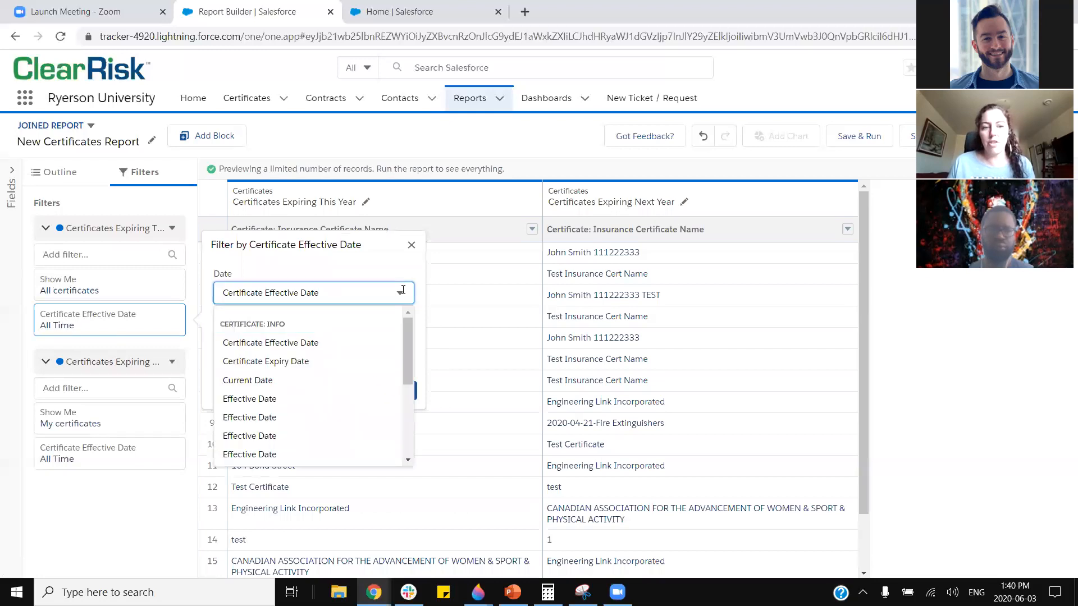
click(279, 361)
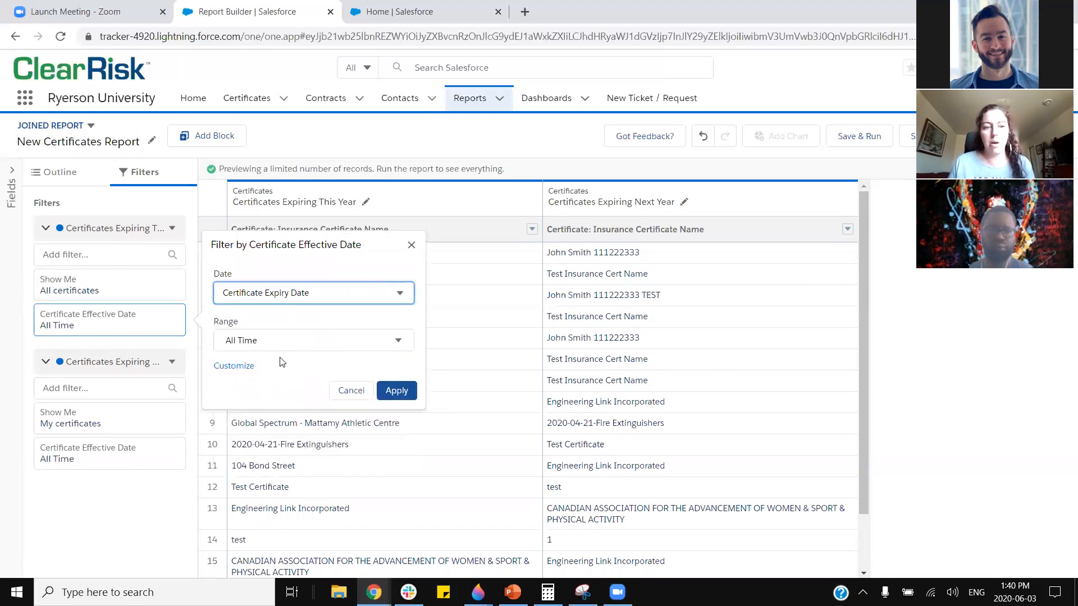
click(357, 344)
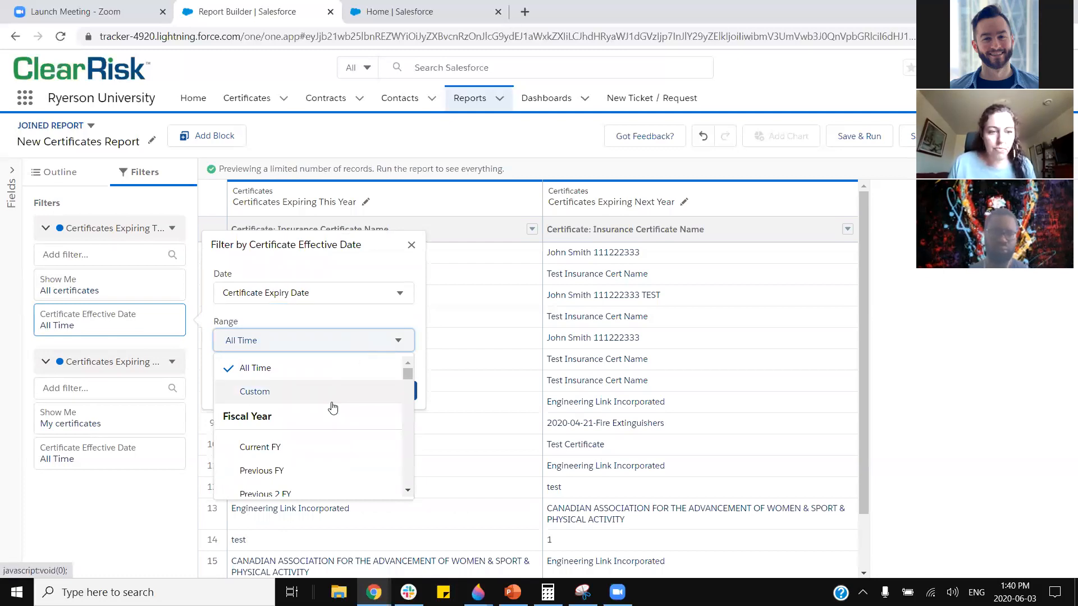
click(278, 449)
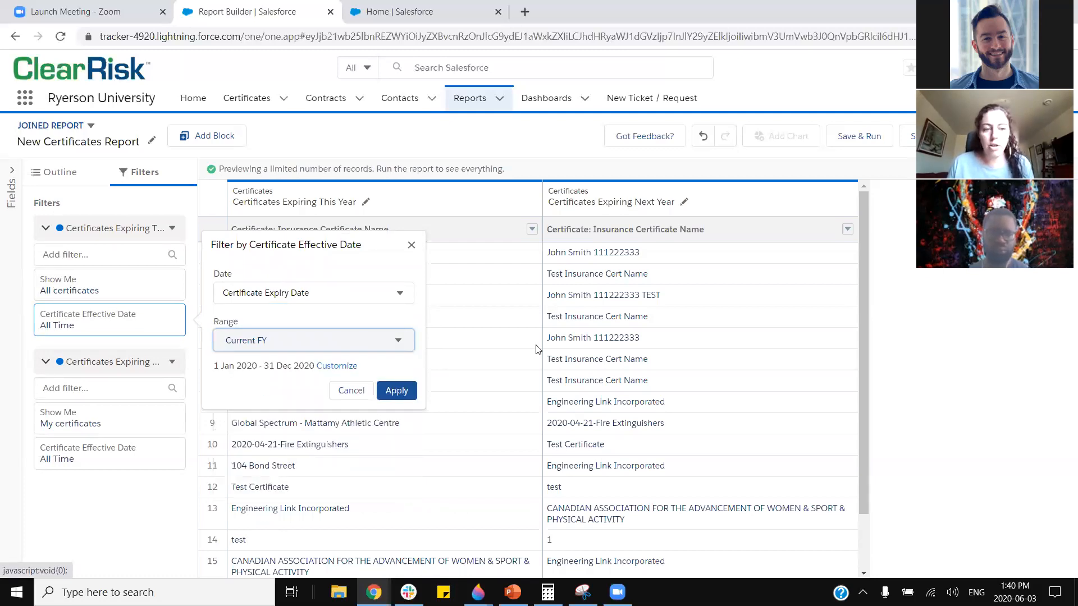
click(395, 392)
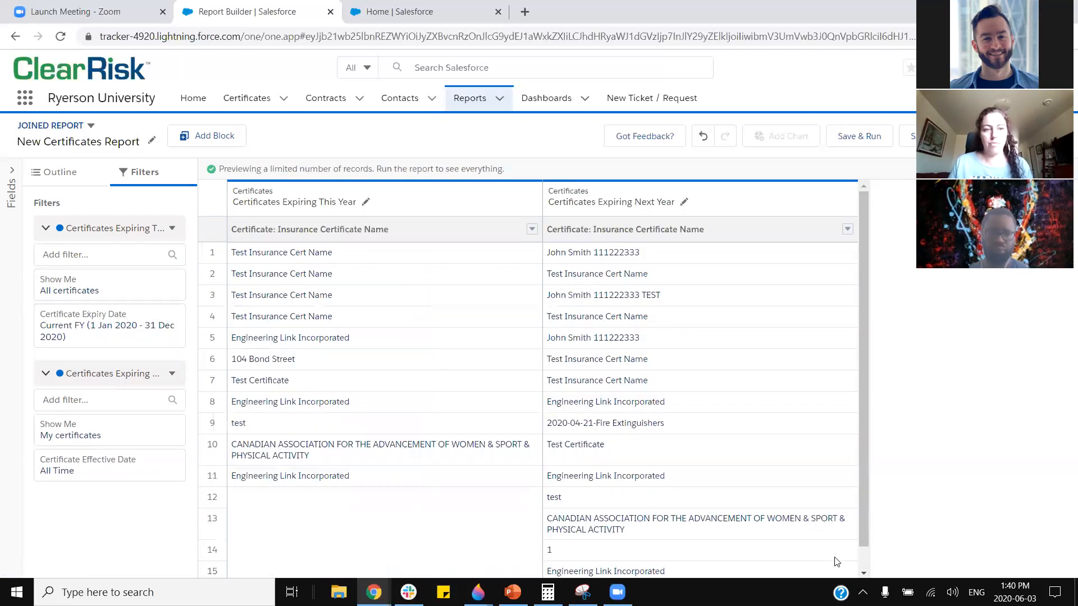
scroll(337, 339, down, 2)
scroll(344, 360, up, 2)
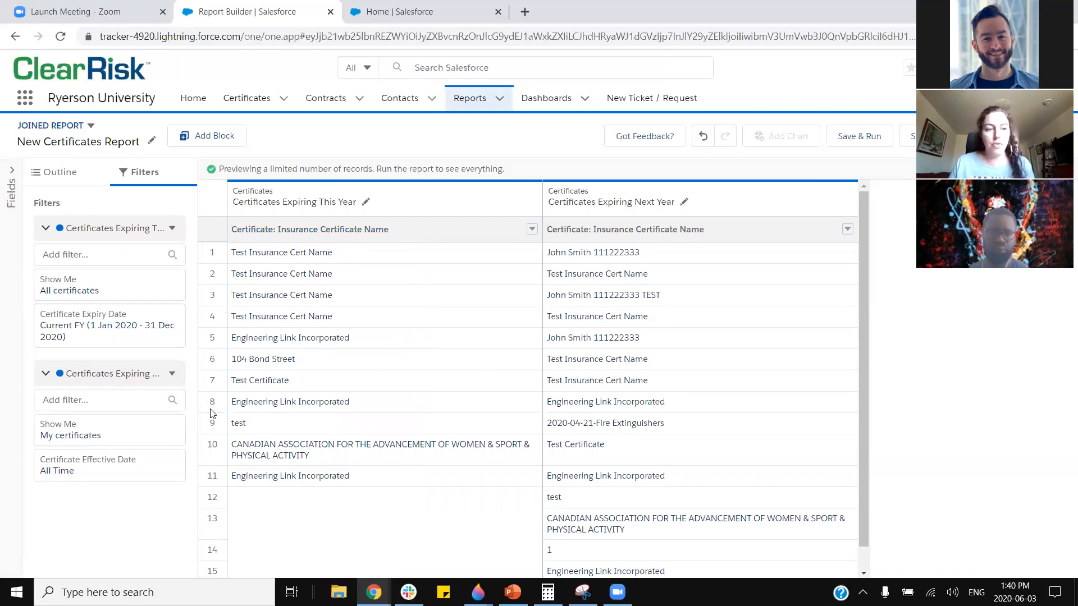
- Set the Show Me filter of the Certificates Expiring Next Year block to All certificates
click(80, 433)
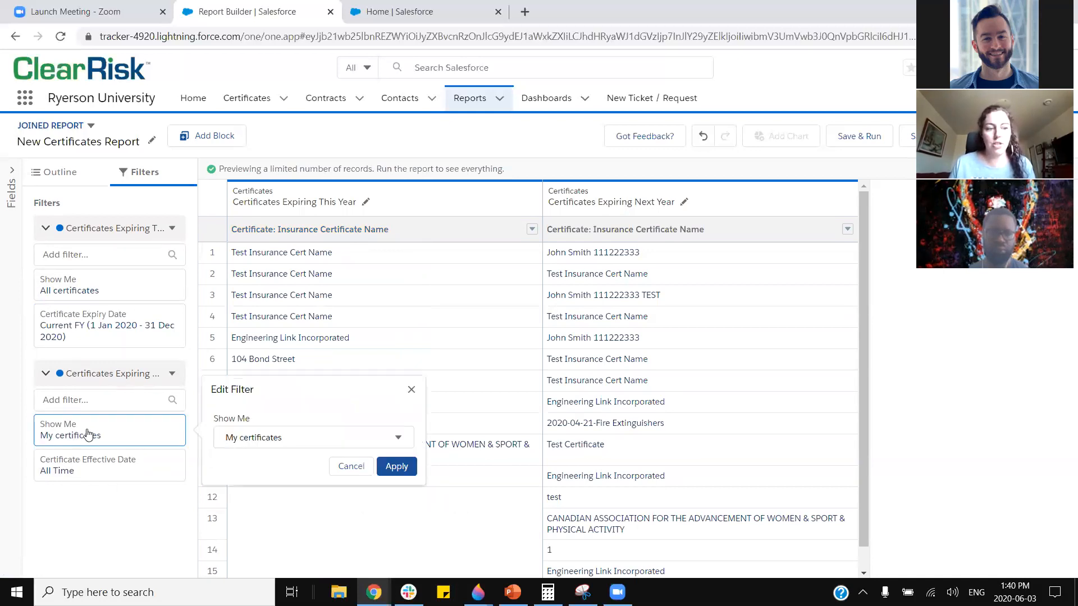
click(265, 440)
click(281, 513)
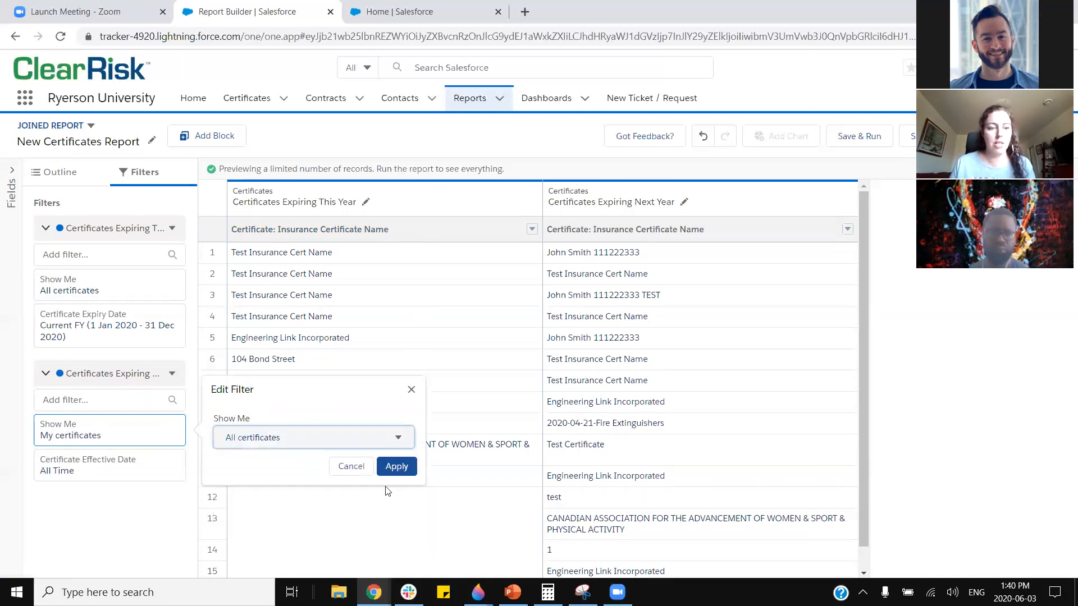
- Filter the Certificates Expiring Next Year block by Certificate Expiry Date with the range Next FY
click(107, 461)
click(310, 438)
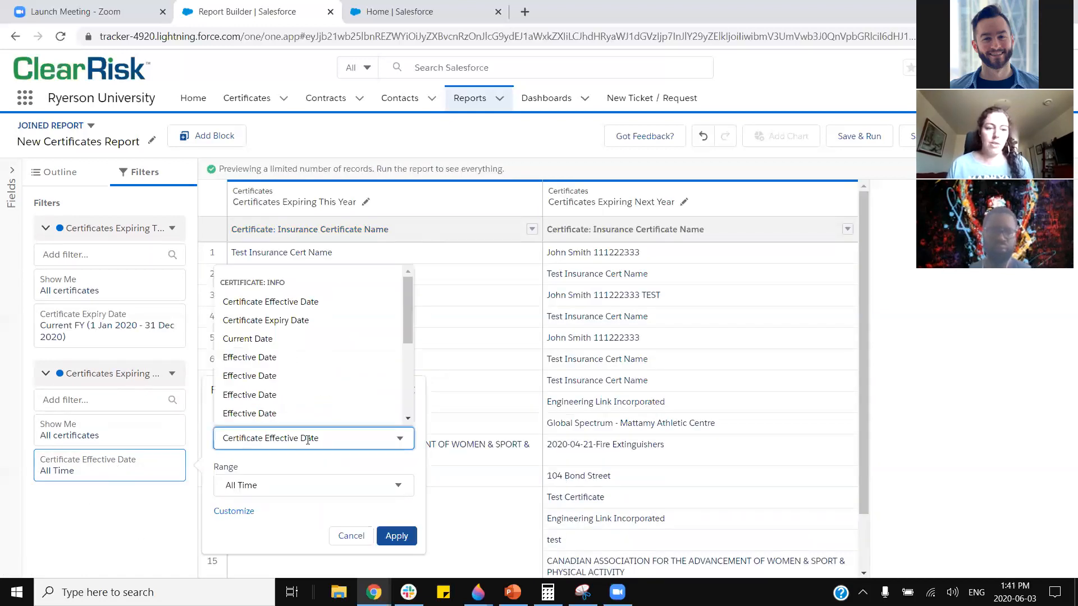
click(317, 320)
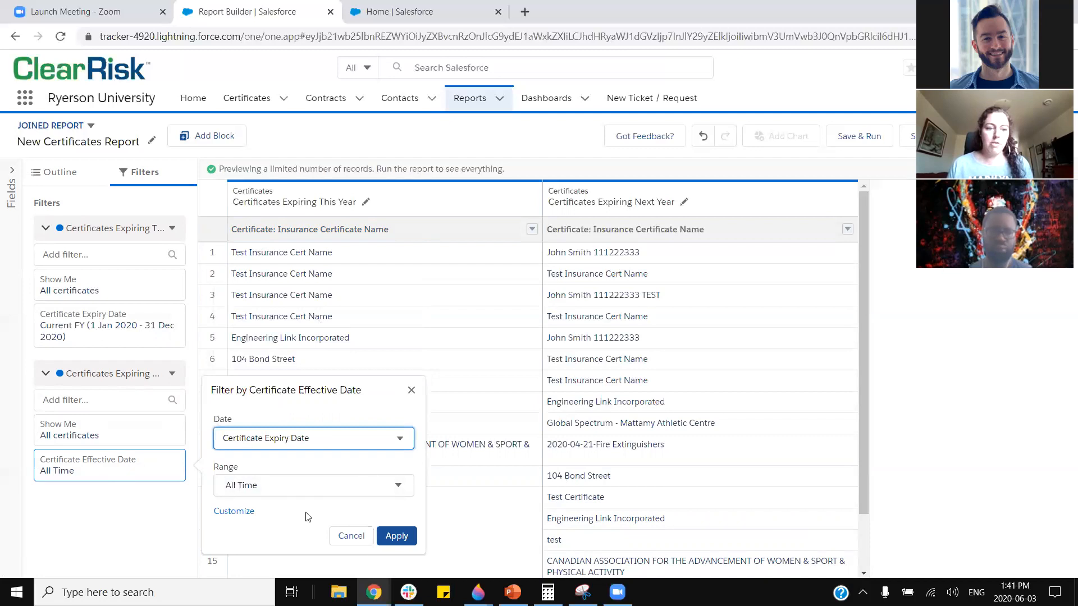
click(280, 492)
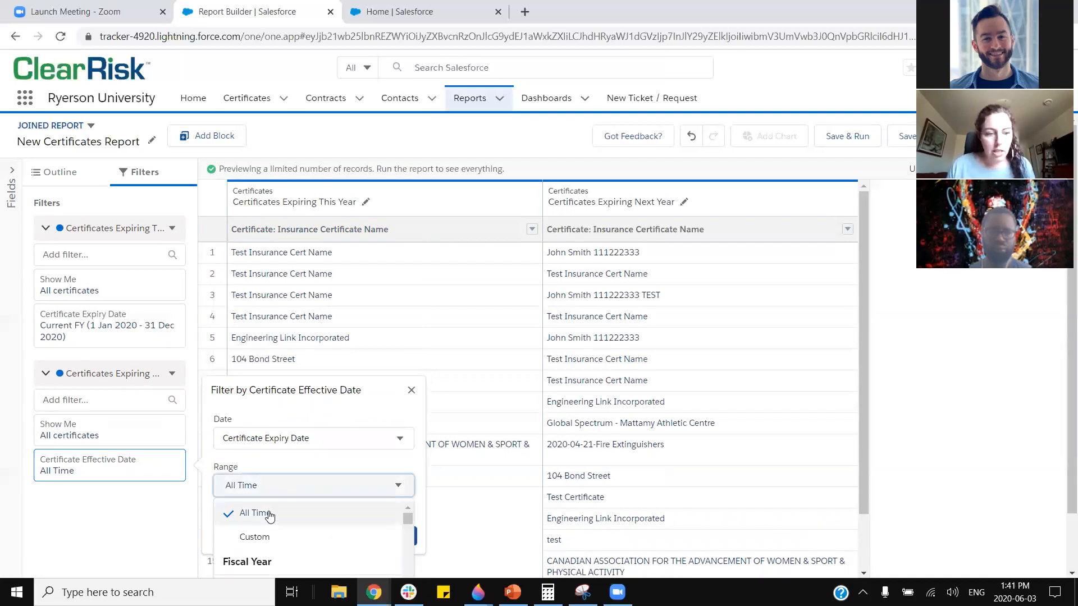
scroll(271, 516, down, 1)
scroll(300, 542, down, 1)
click(283, 548)
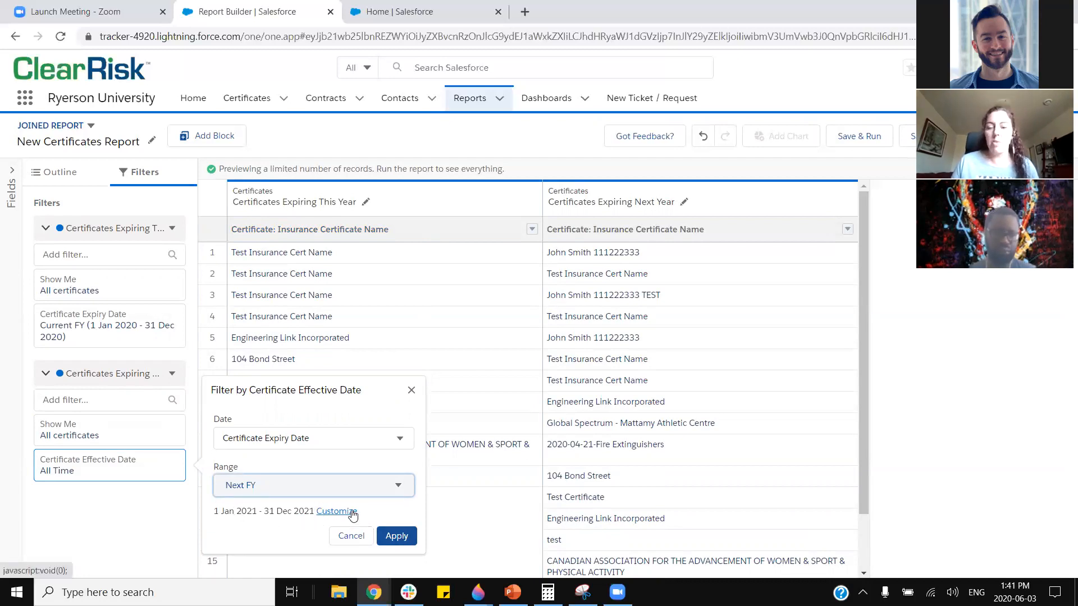
click(396, 536)
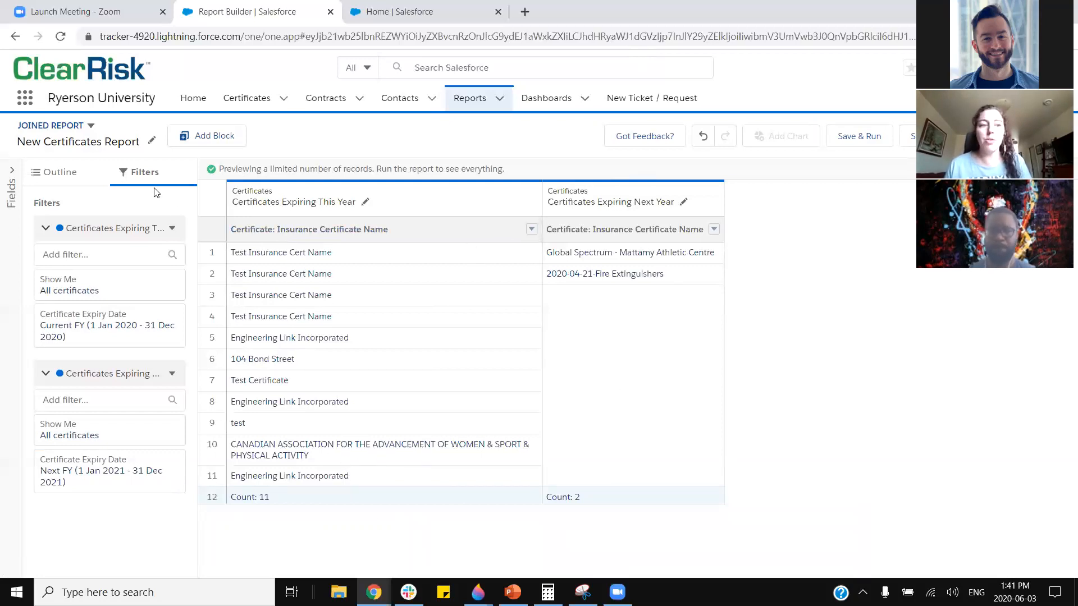
- Find the Status field and add it as a column to both certificate blocks
click(12, 178)
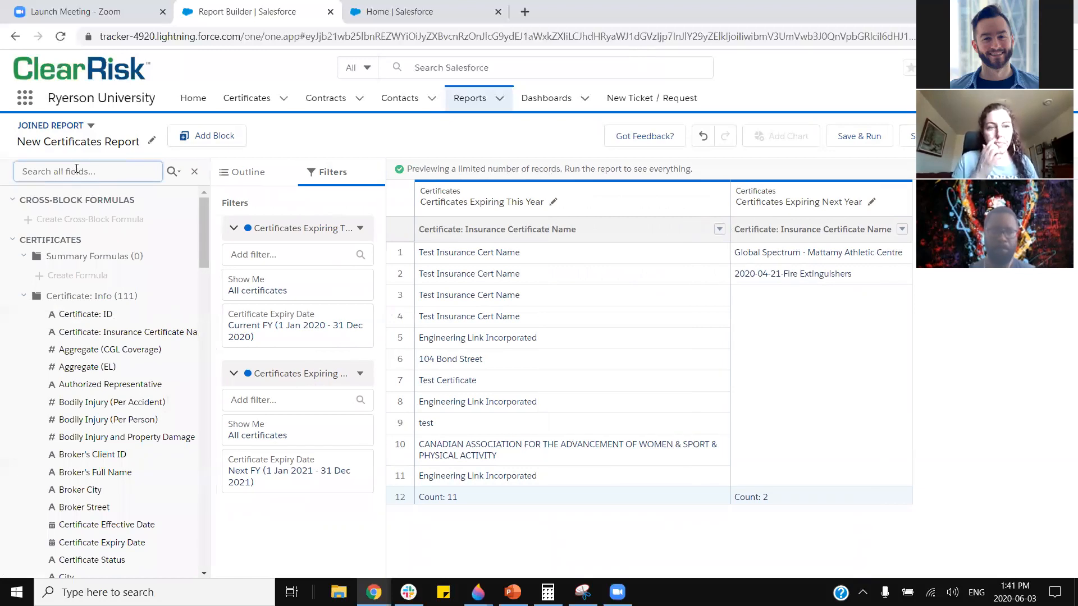
text(status)
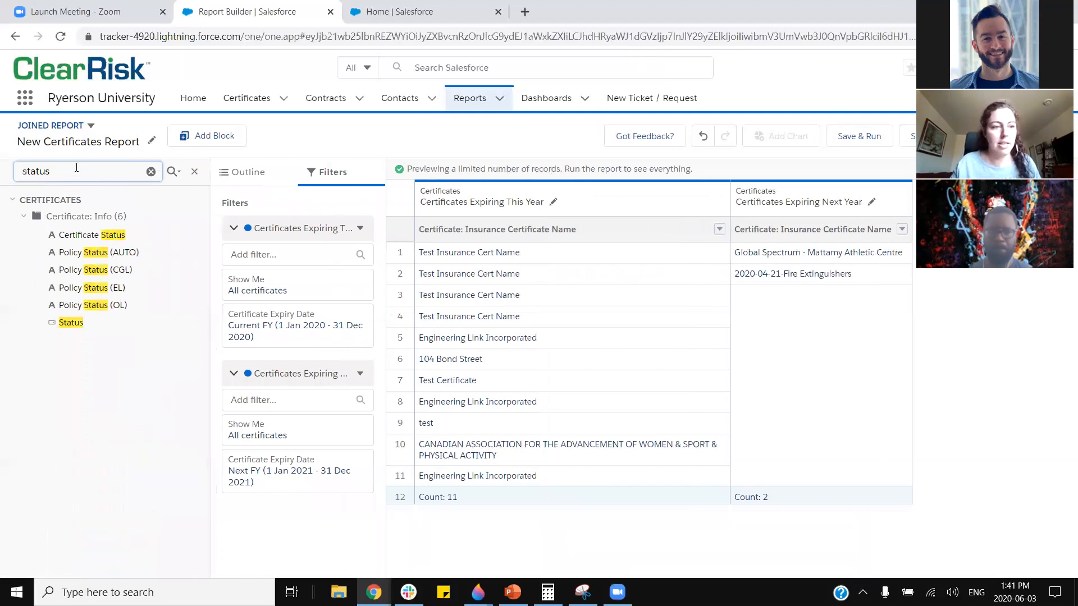
click(77, 324)
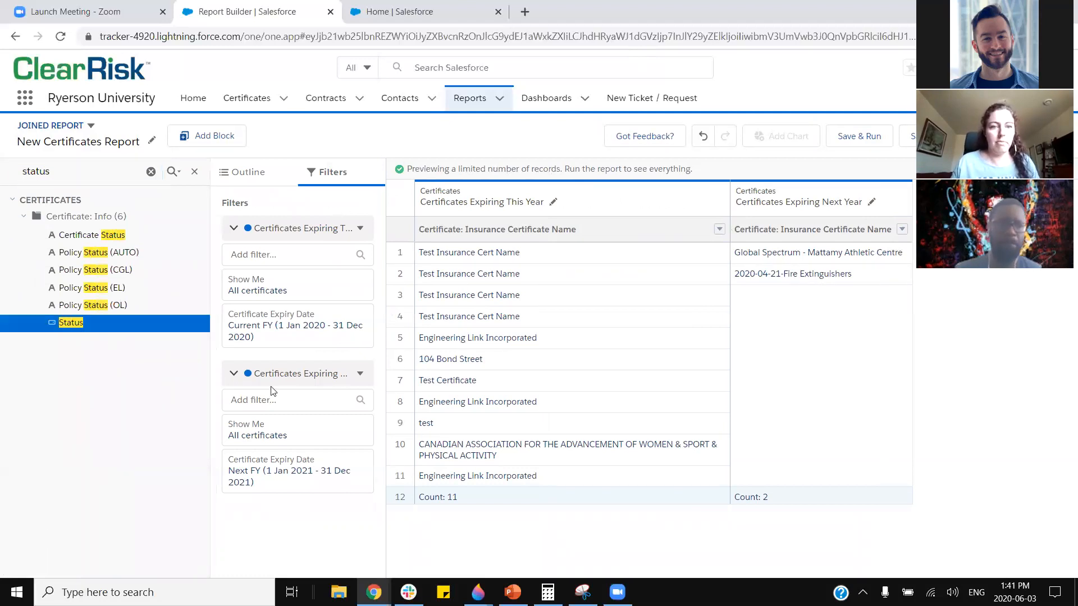
drag(68, 326, 654, 234)
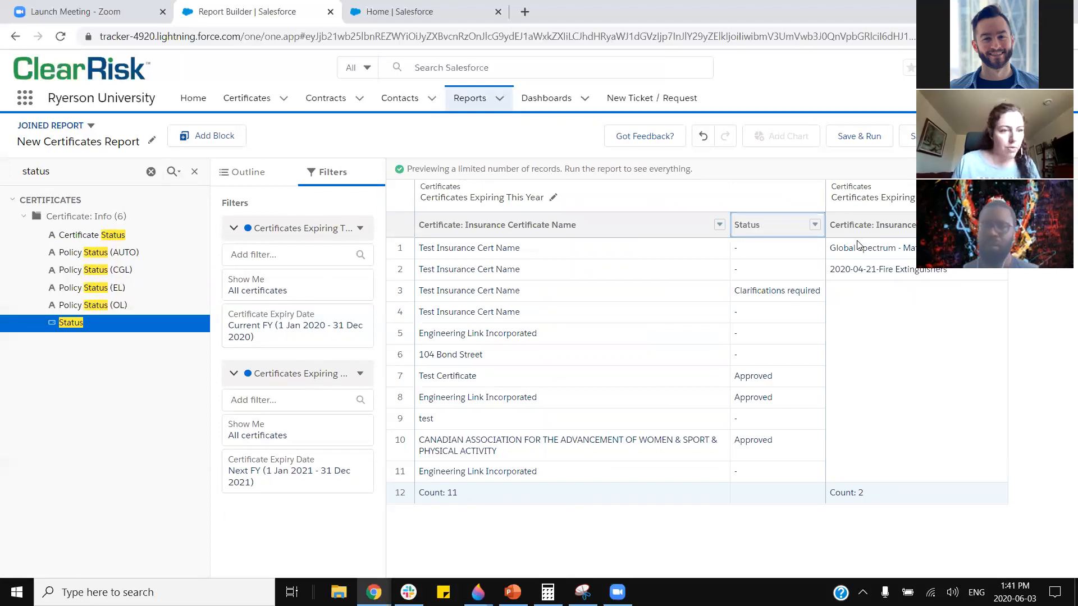
drag(71, 322, 899, 237)
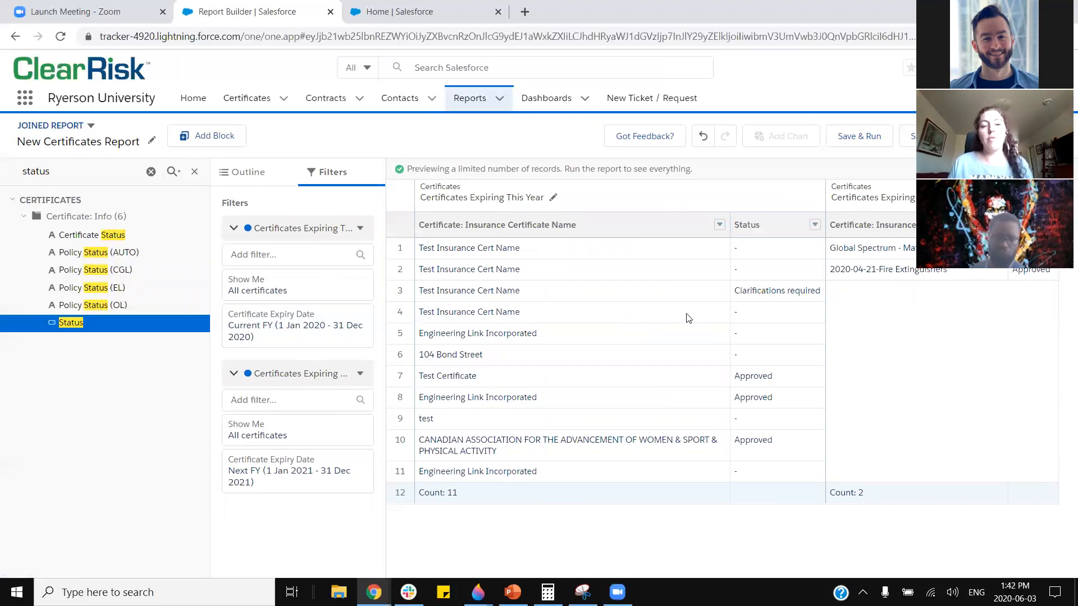
- Group the report across both blocks by Insured Organization
click(245, 172)
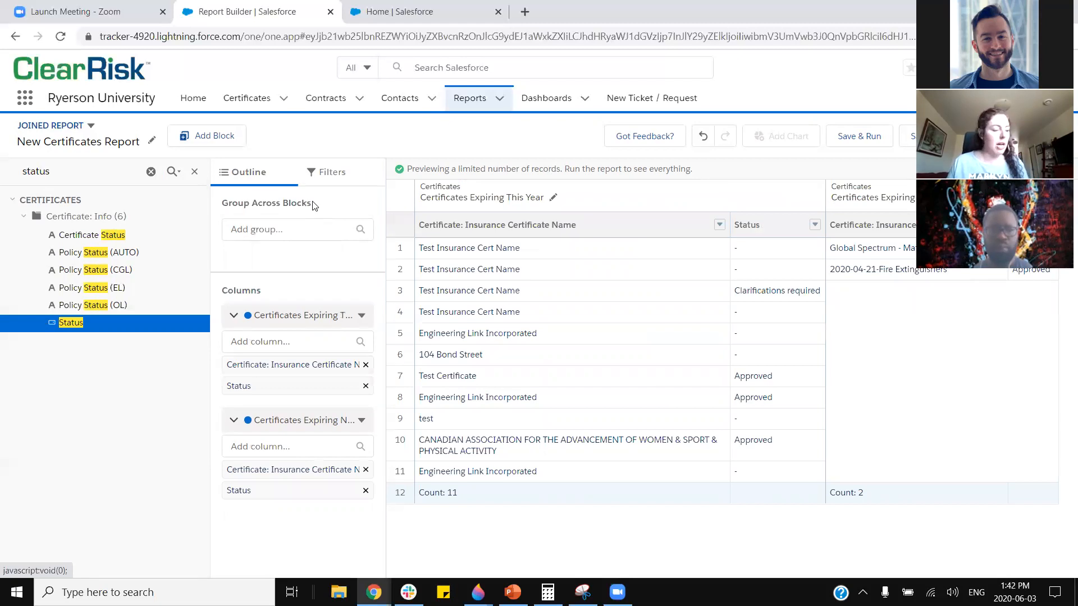
click(319, 226)
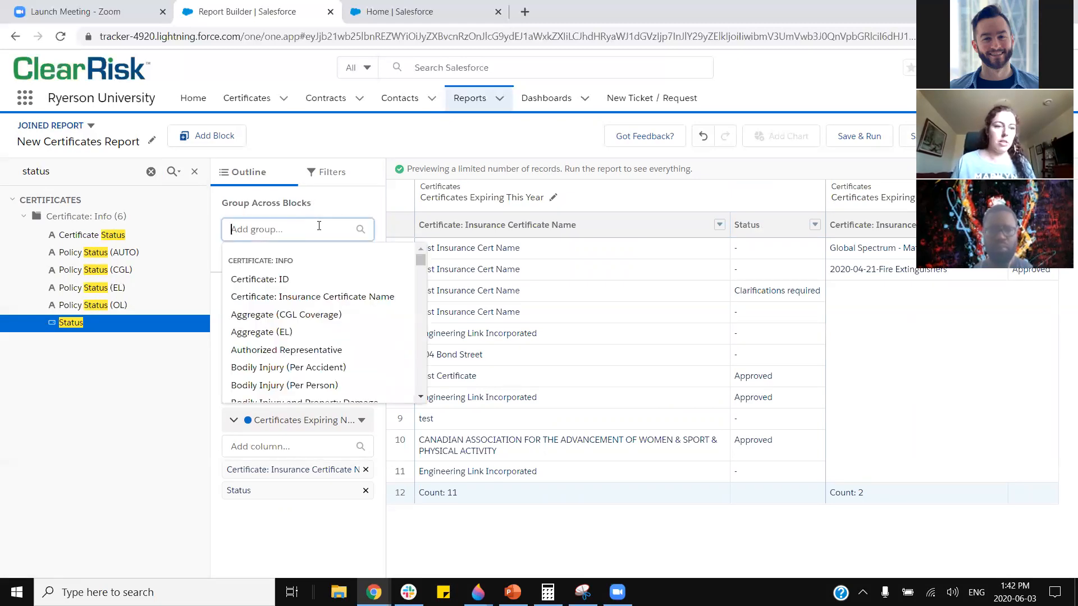
text(Insured)
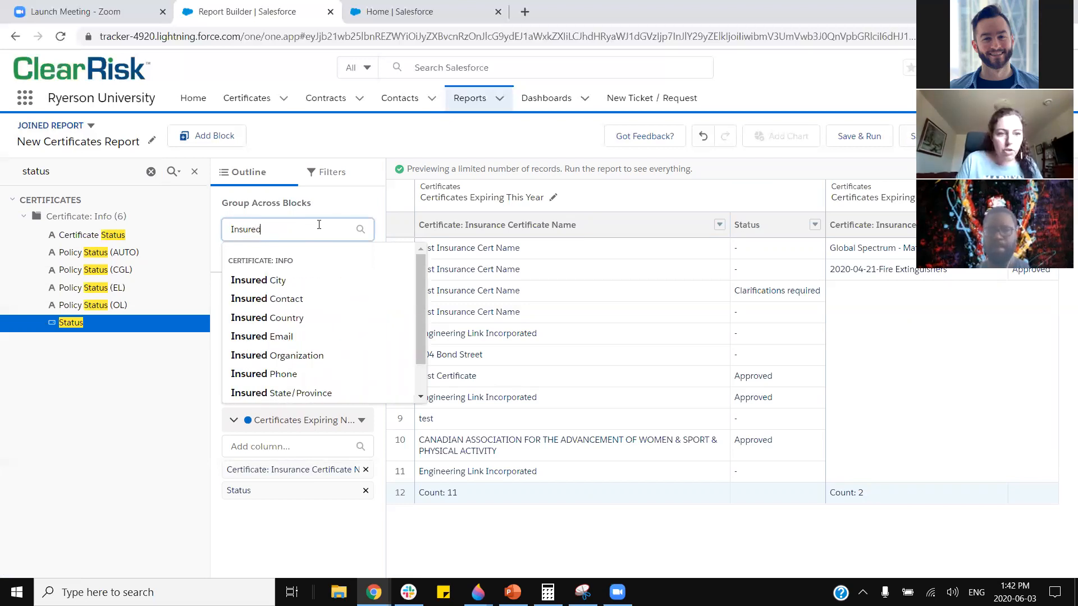
click(294, 361)
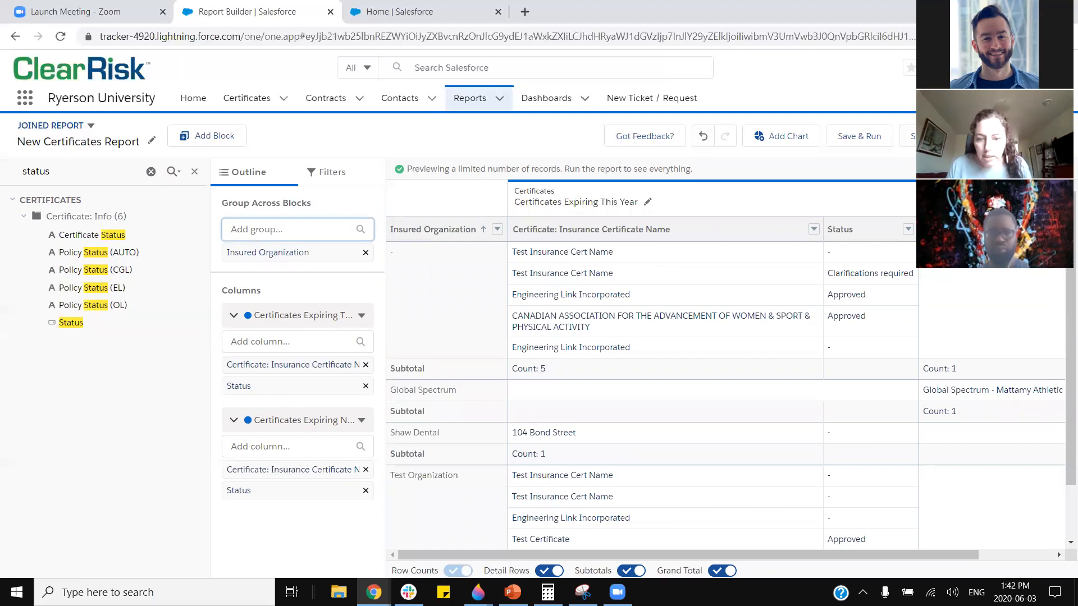
- Examine how the certificates of both blocks are laid out under each insured organization
drag(648, 555, 873, 555)
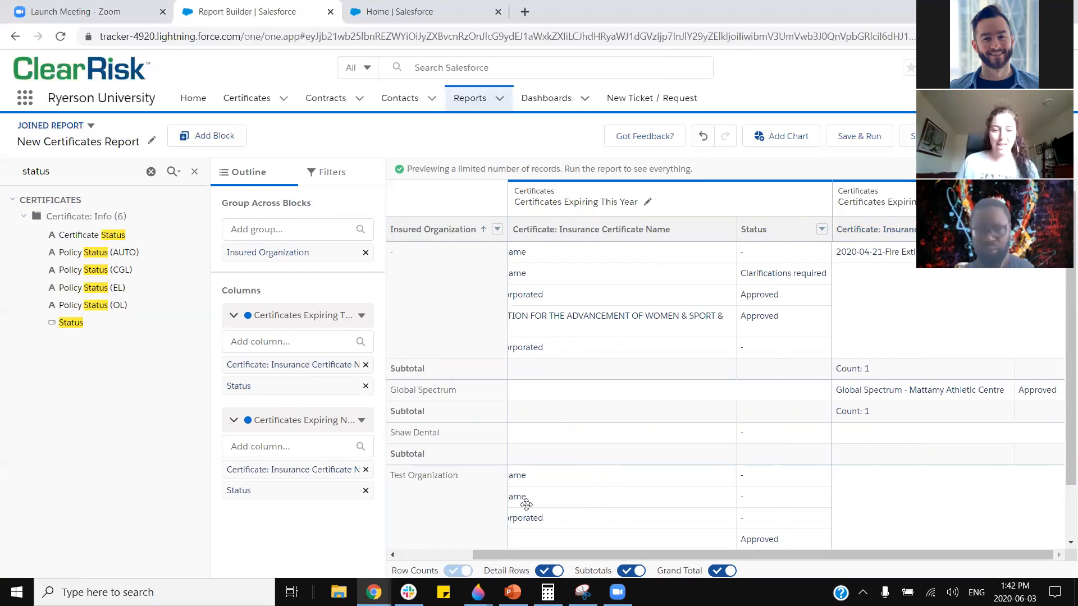
drag(595, 556, 413, 552)
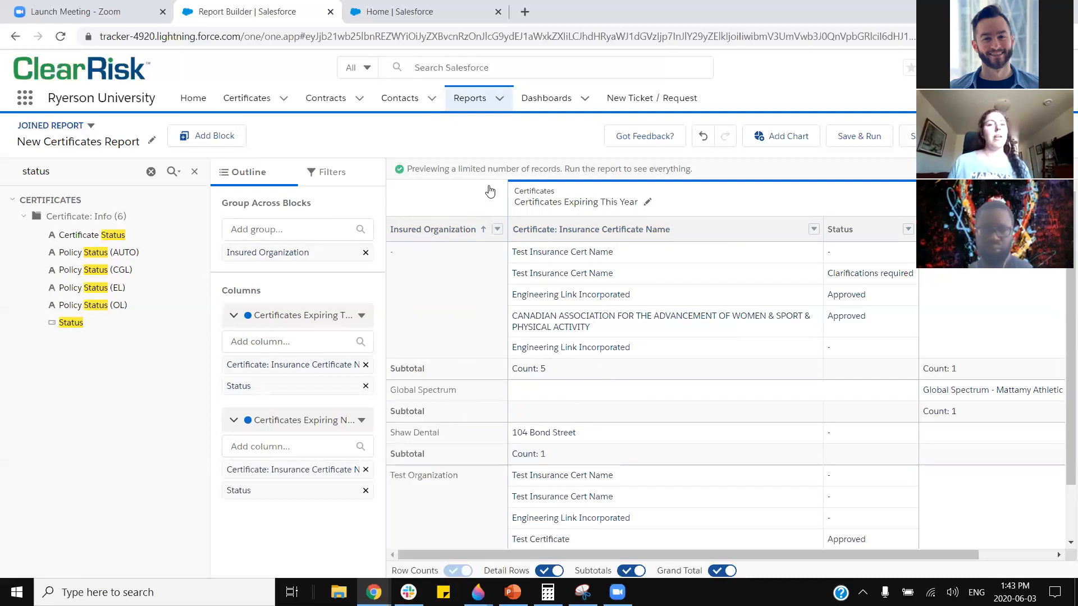
drag(608, 556, 508, 549)
drag(714, 576, 797, 564)
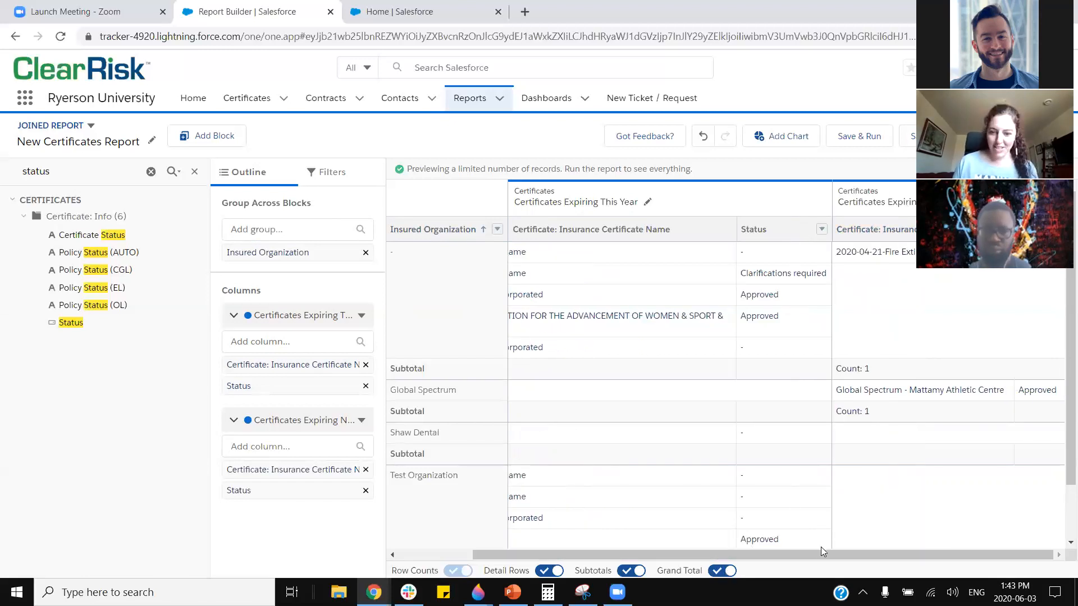
drag(815, 550, 677, 557)
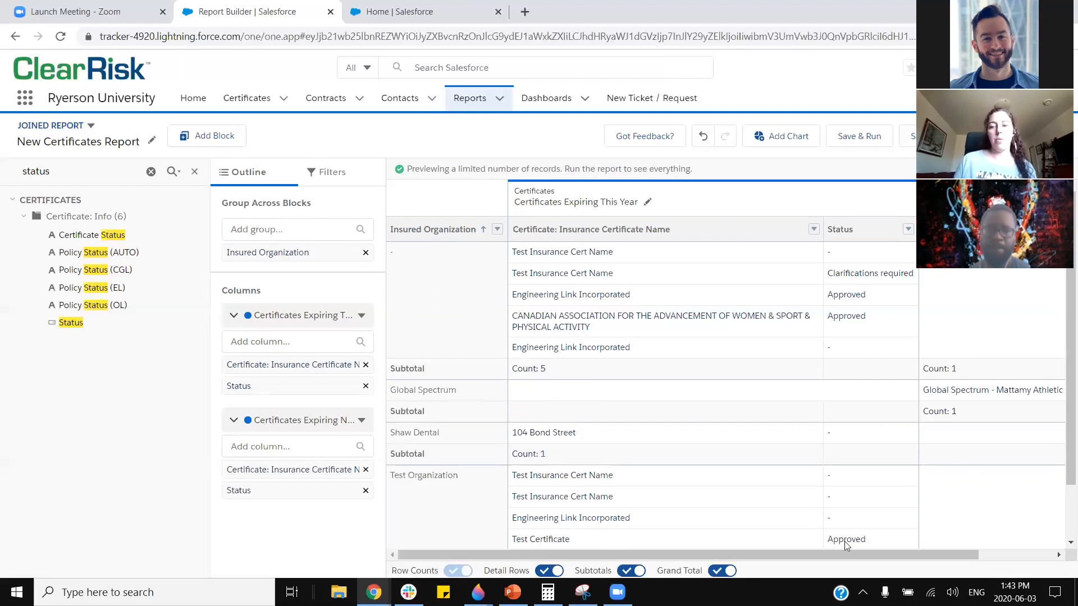
drag(832, 554, 993, 553)
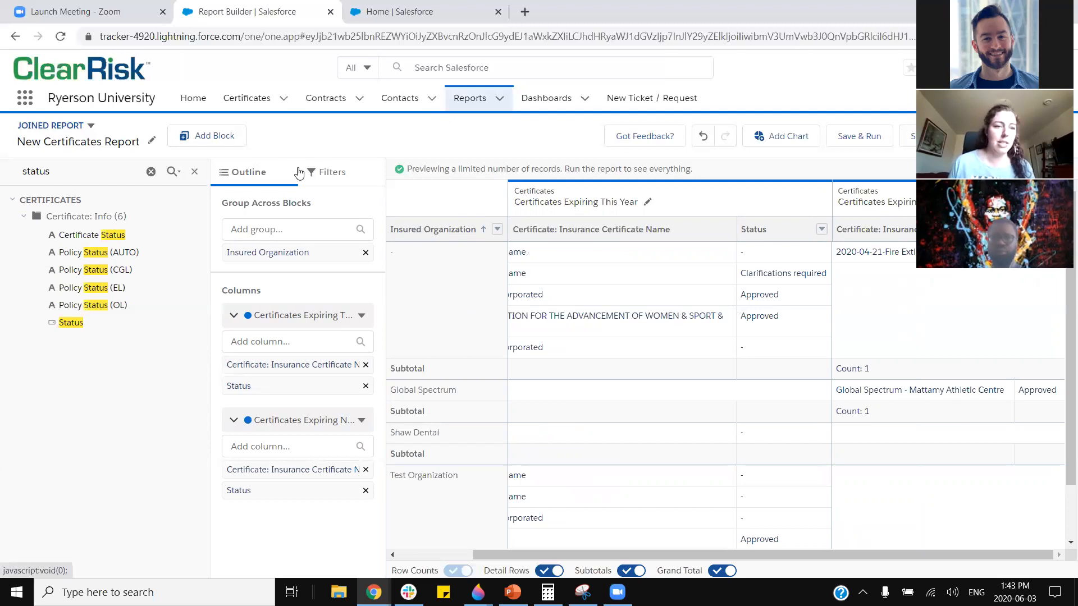
- Find the Certificate Expiry Date field, add it as a column to both blocks, and review the expiry dates
double_click(66, 174)
text(expiry)
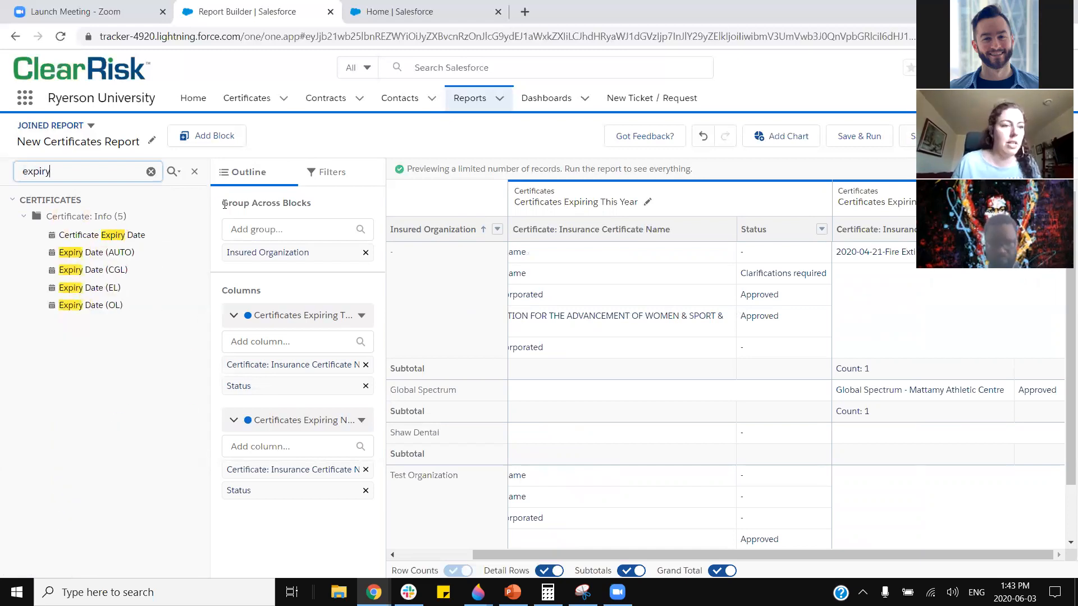
drag(112, 236, 799, 234)
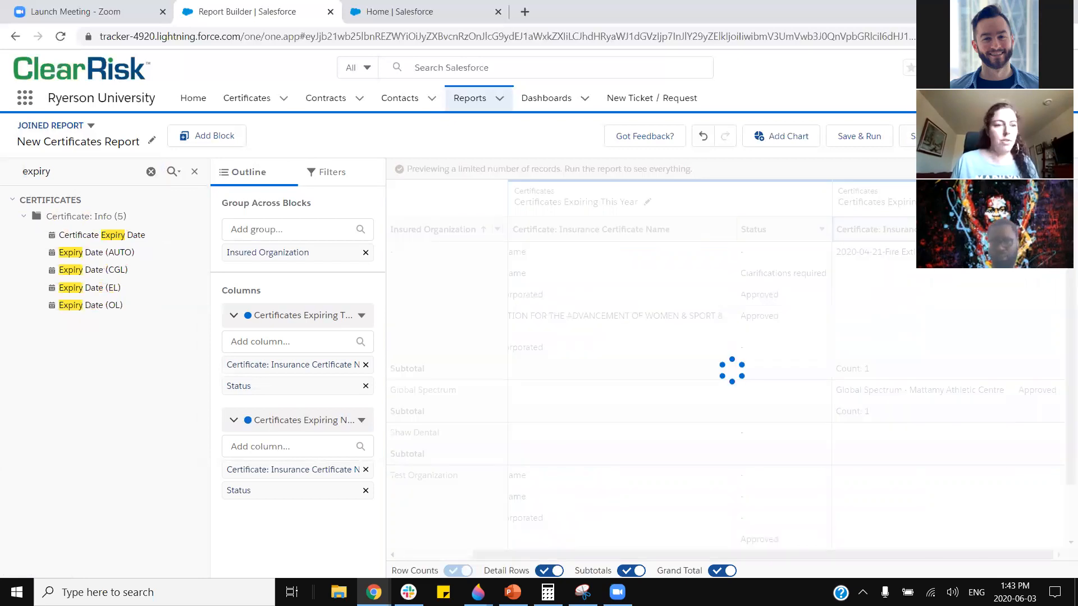
drag(114, 240, 124, 312)
drag(578, 554, 850, 553)
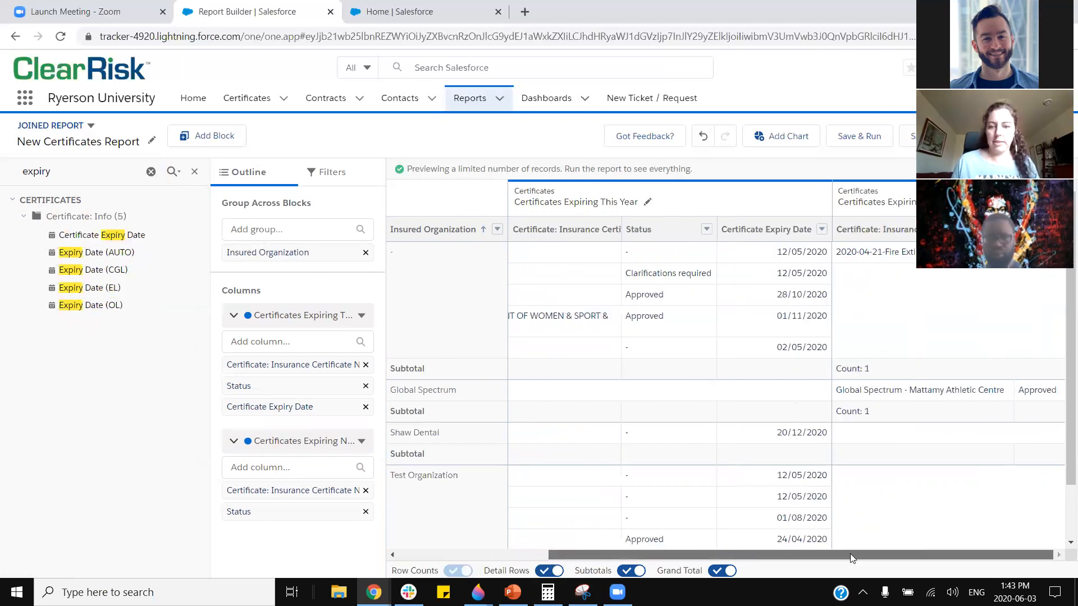
drag(113, 235, 633, 254)
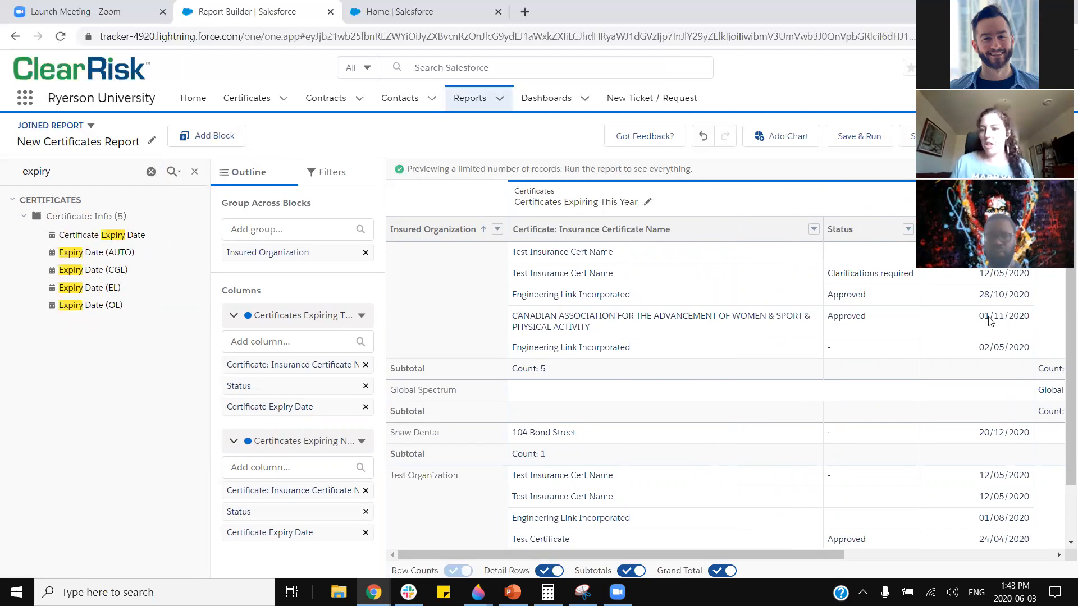
scroll(997, 447, down, 2)
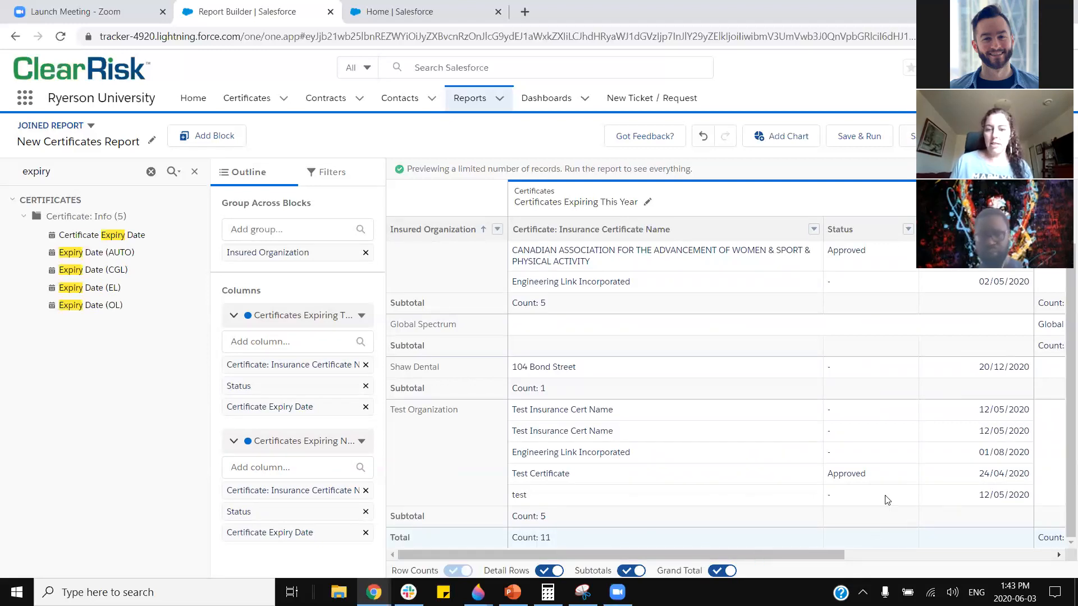
drag(753, 558, 962, 558)
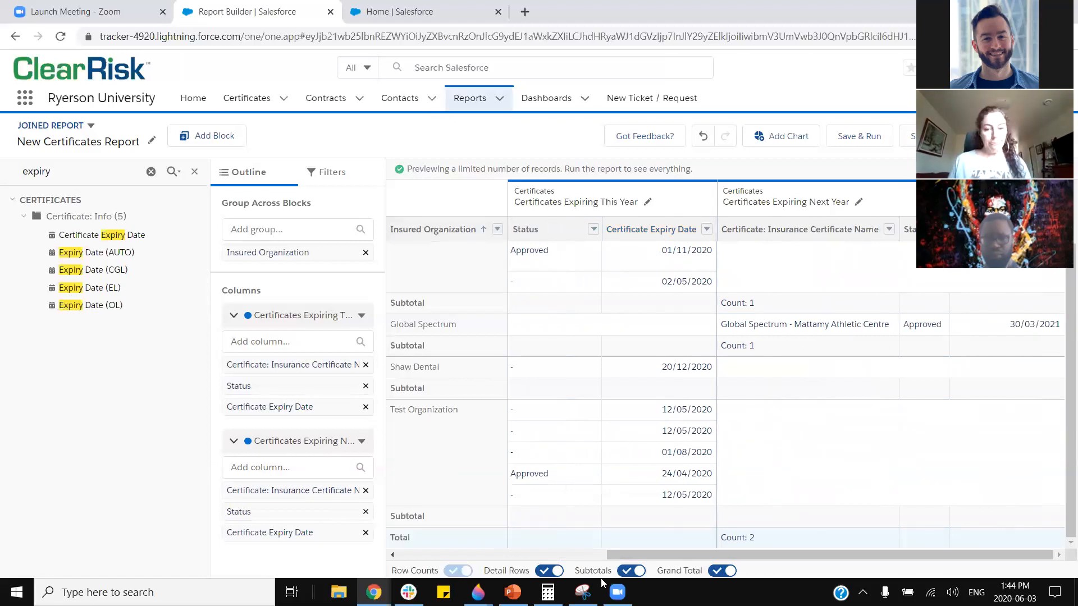
drag(746, 553, 442, 552)
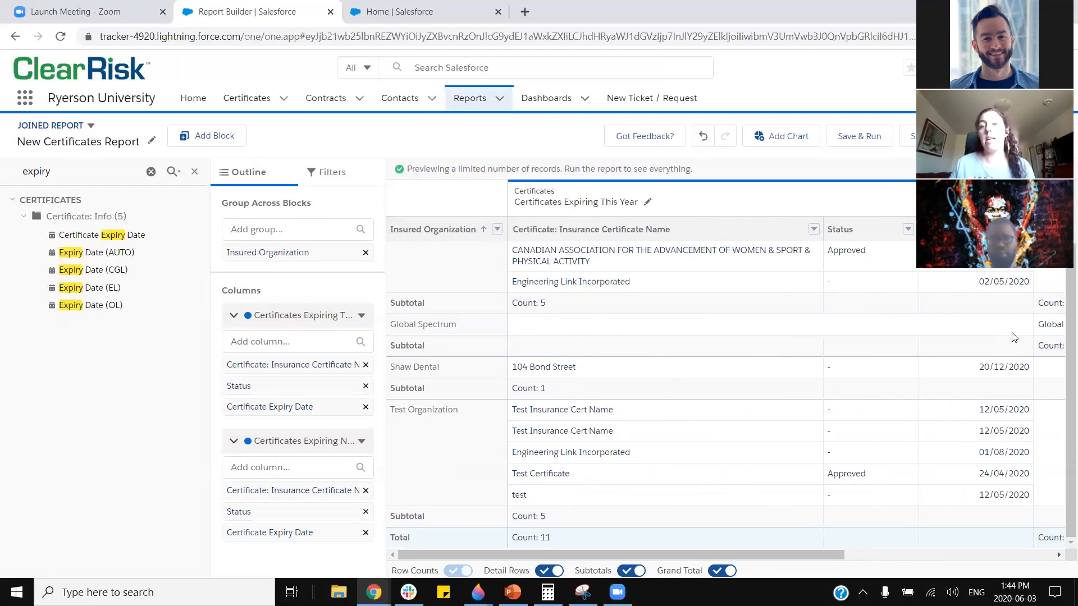
- Add a chart to the joined report and inspect its bars for each insured organization
click(780, 140)
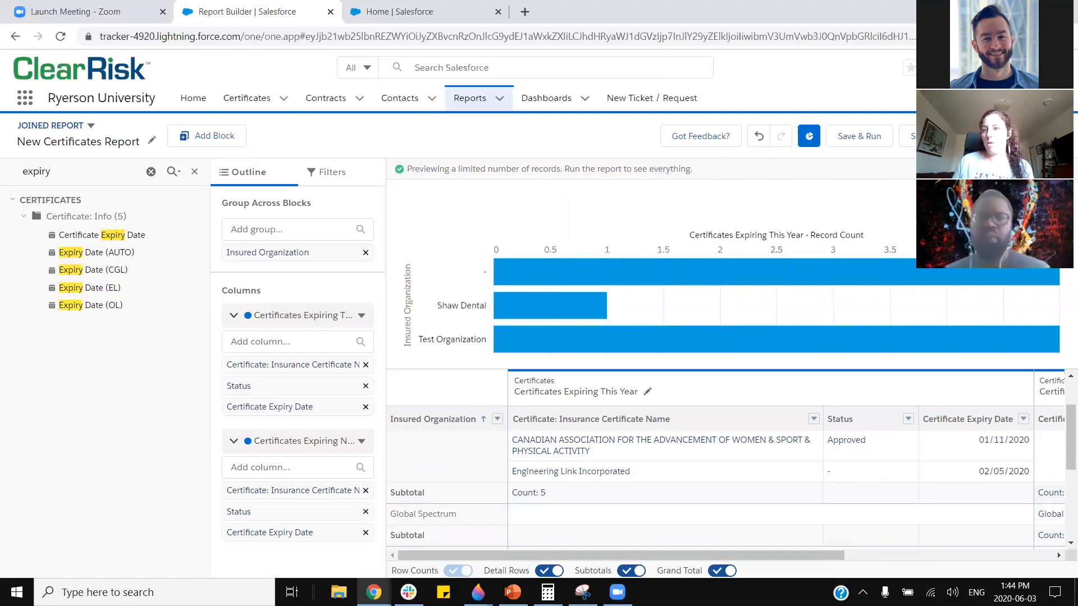
click(1055, 197)
click(1055, 198)
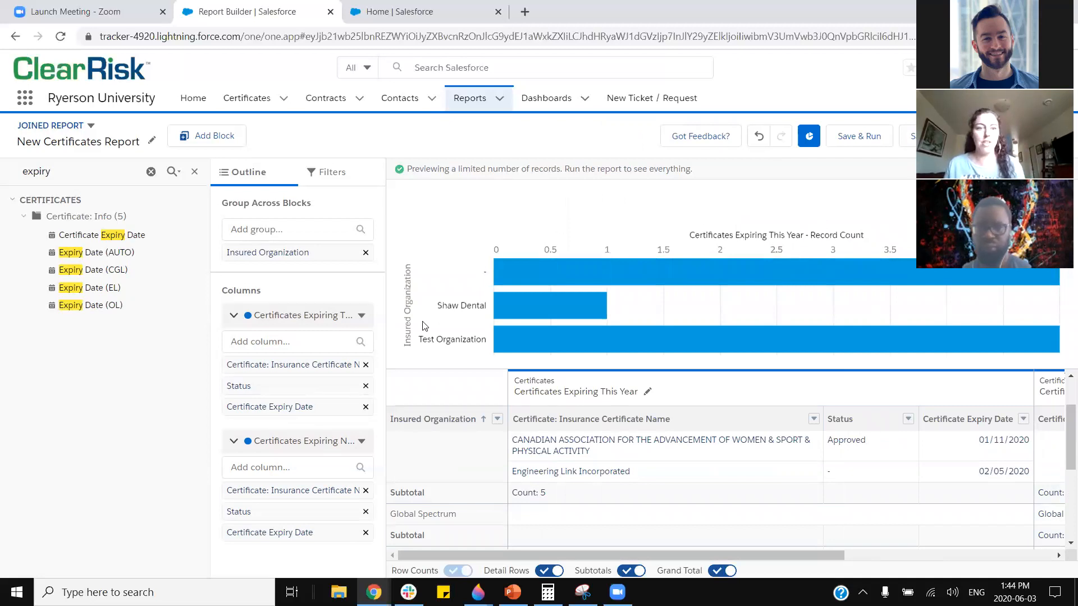
mouse_move(527, 266)
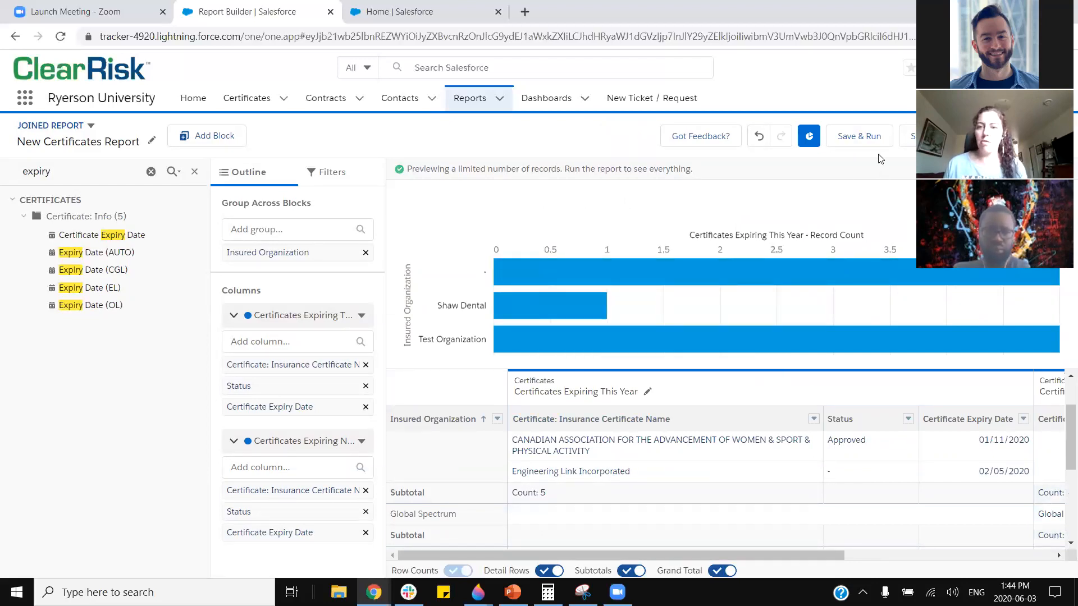
mouse_move(521, 307)
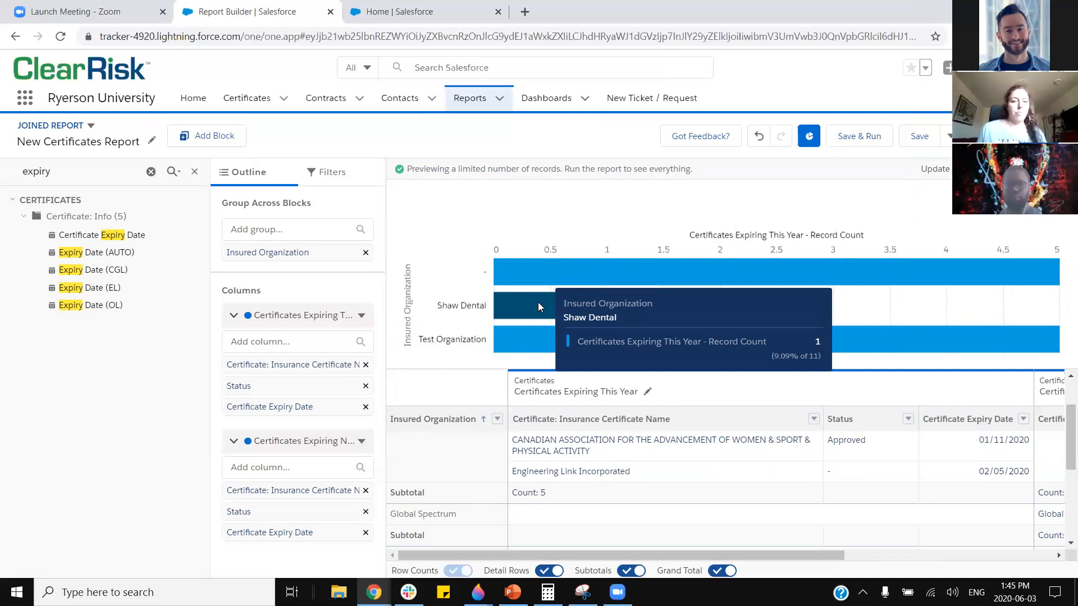
mouse_move(527, 335)
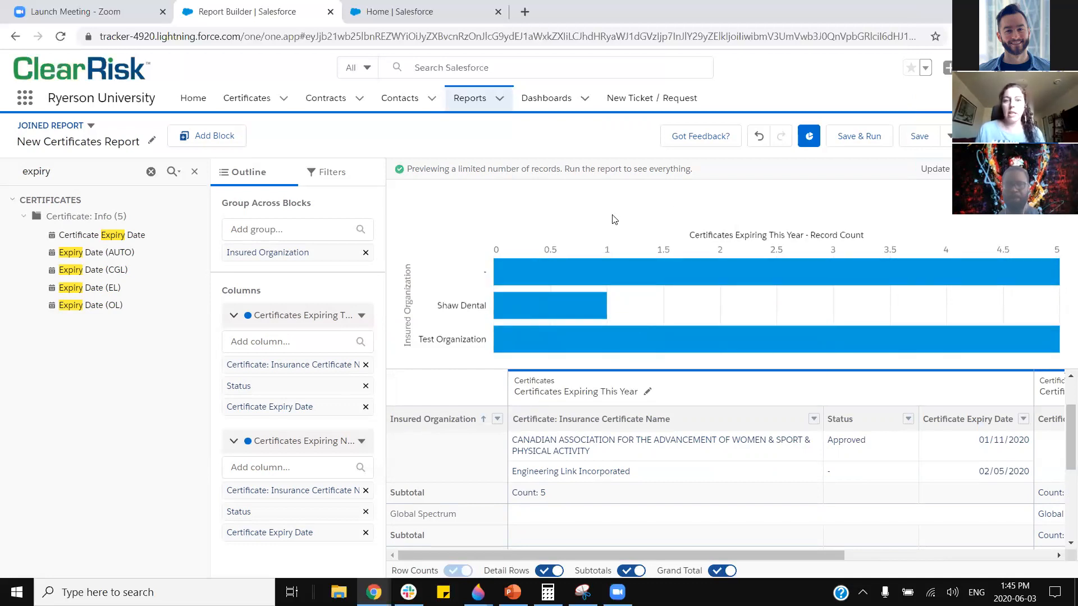
- Start saving and running the joined report with the name Certificates Expiring Next Two Years
click(865, 137)
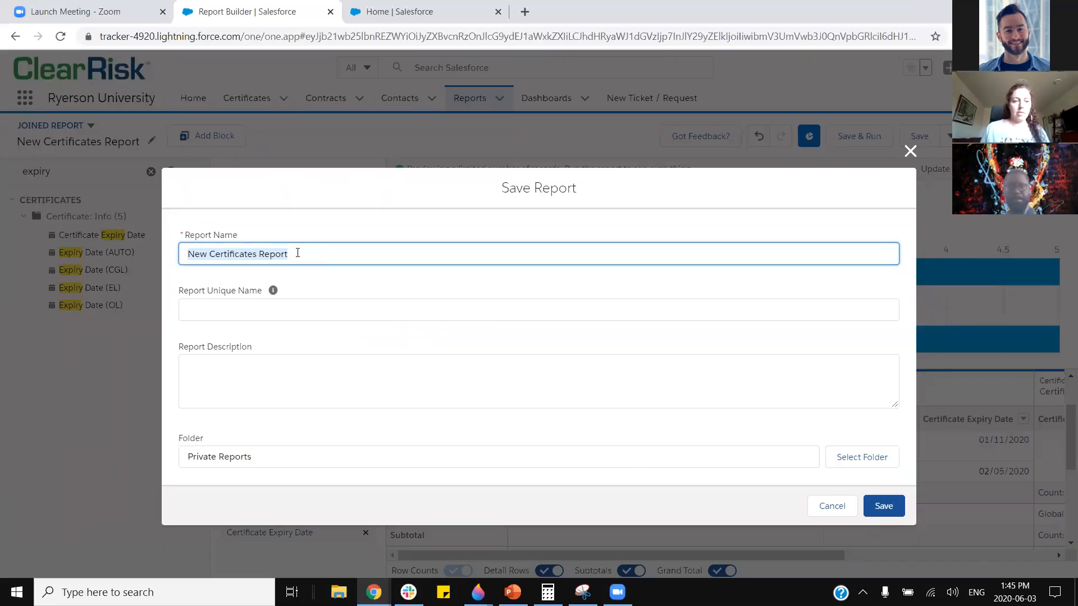
click(298, 252)
key(ctrl+a)
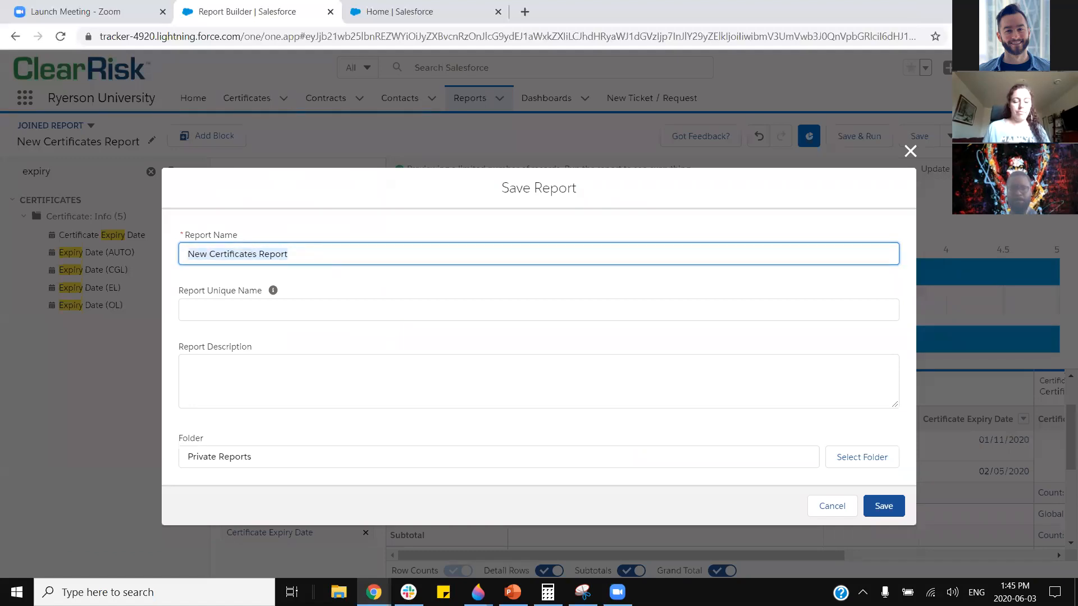
text(Certificat)
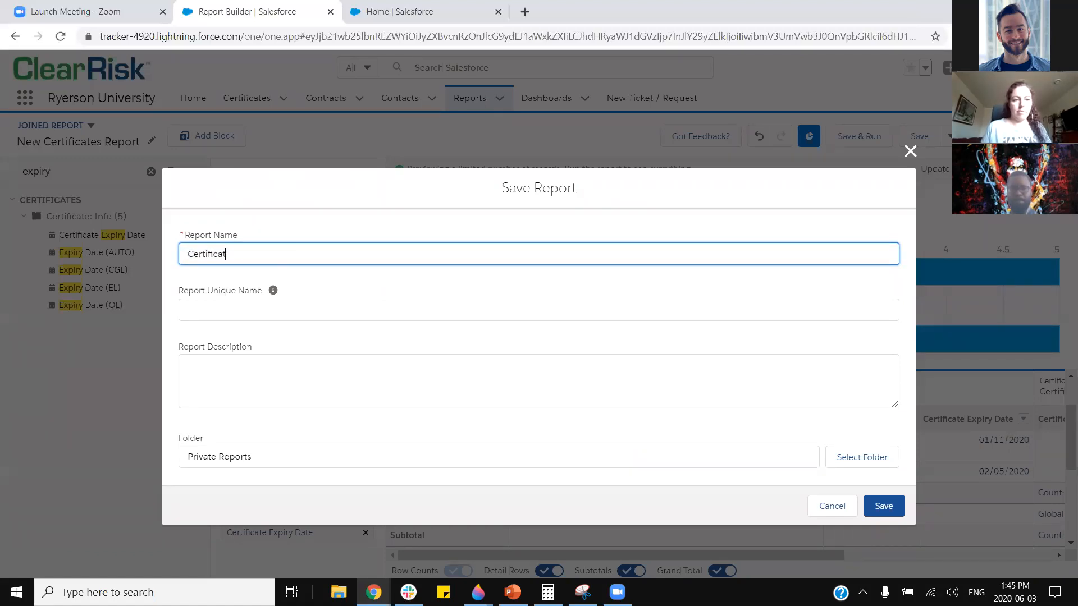
text(es)
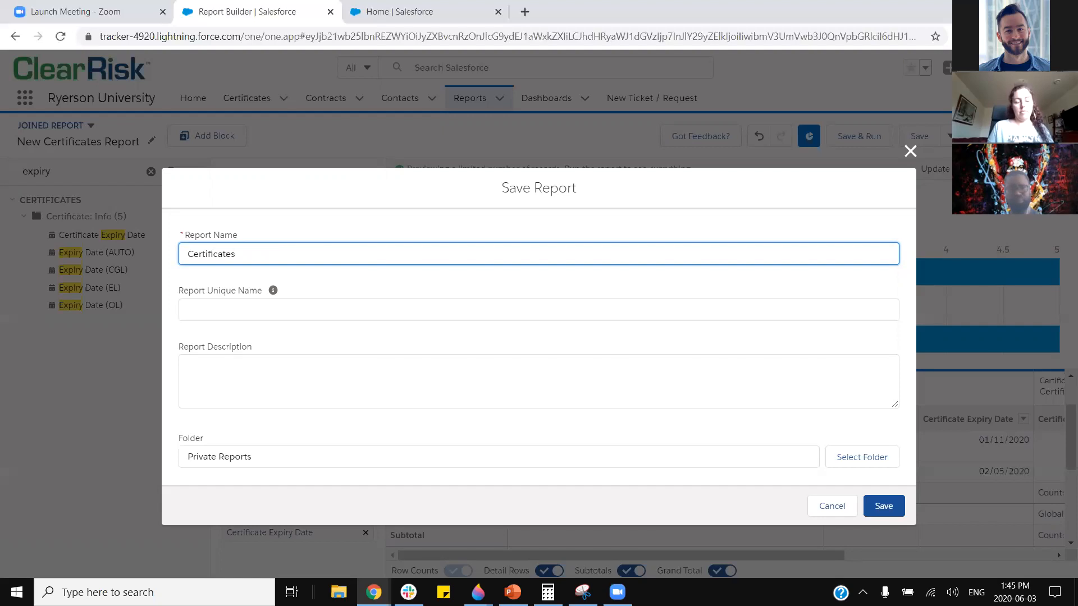
text( Expiry)
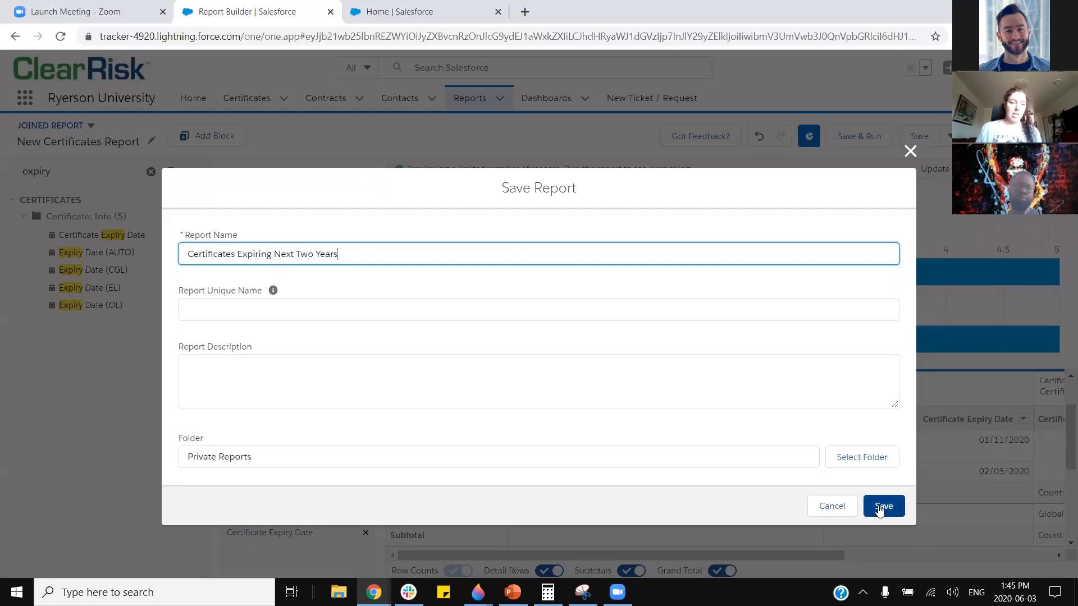
- Choose Public Reports as the report's folder, save the report and dismiss the notification
click(805, 466)
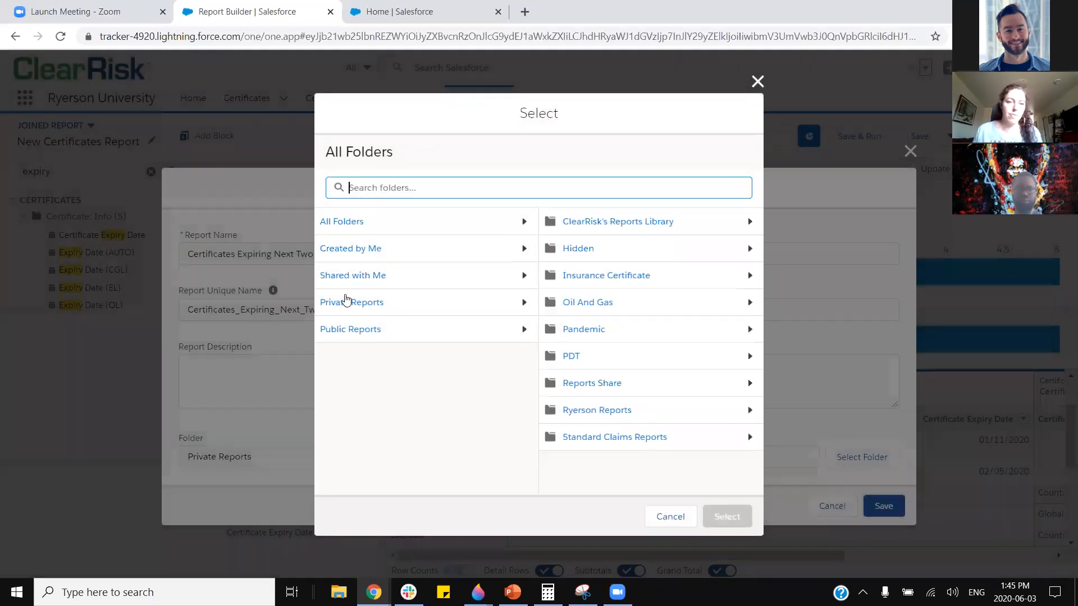
click(343, 331)
click(702, 516)
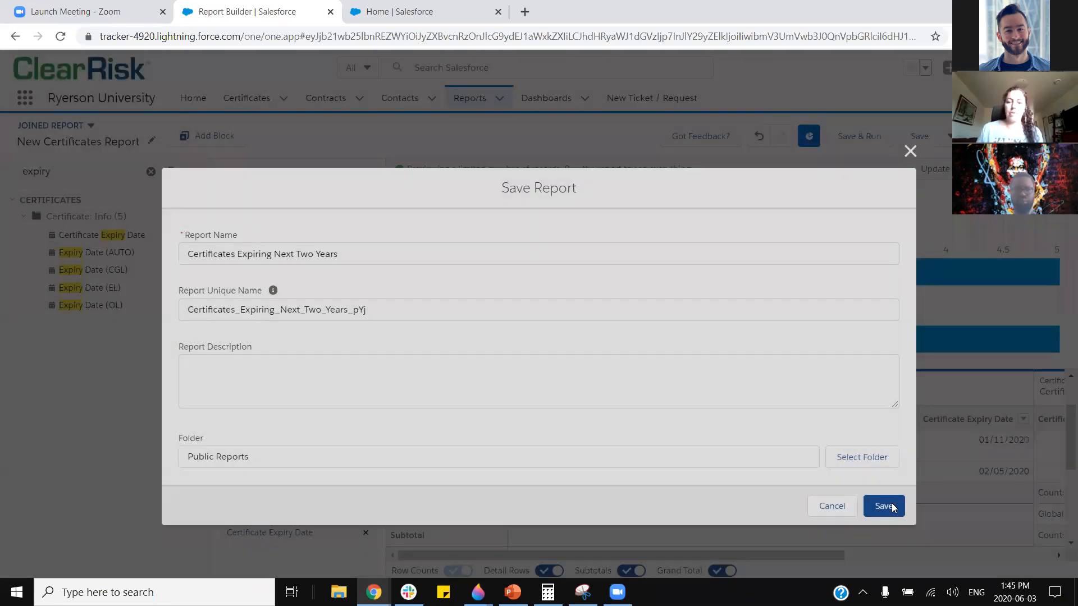
click(876, 507)
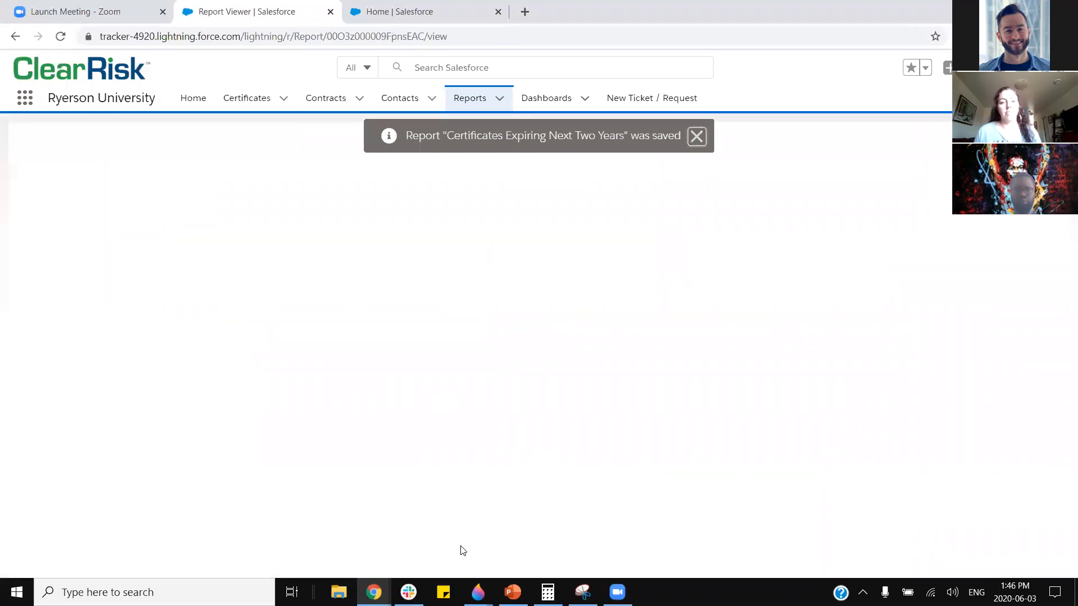
click(696, 135)
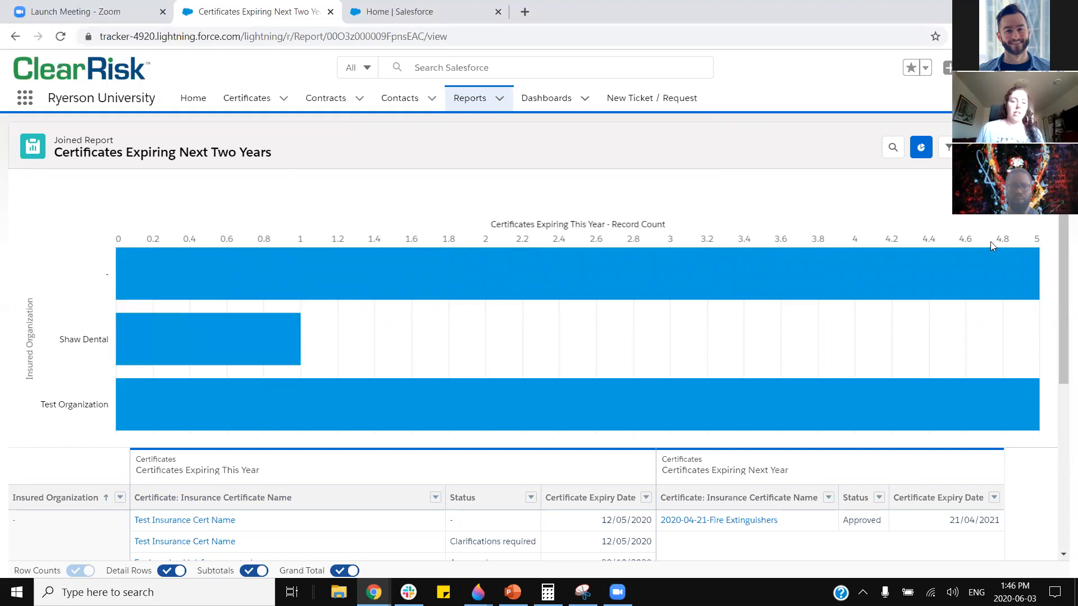
- Review the saved report, and set its chart's X-axis to the Certificates Expiring Next Year record count
scroll(532, 361, down, 5)
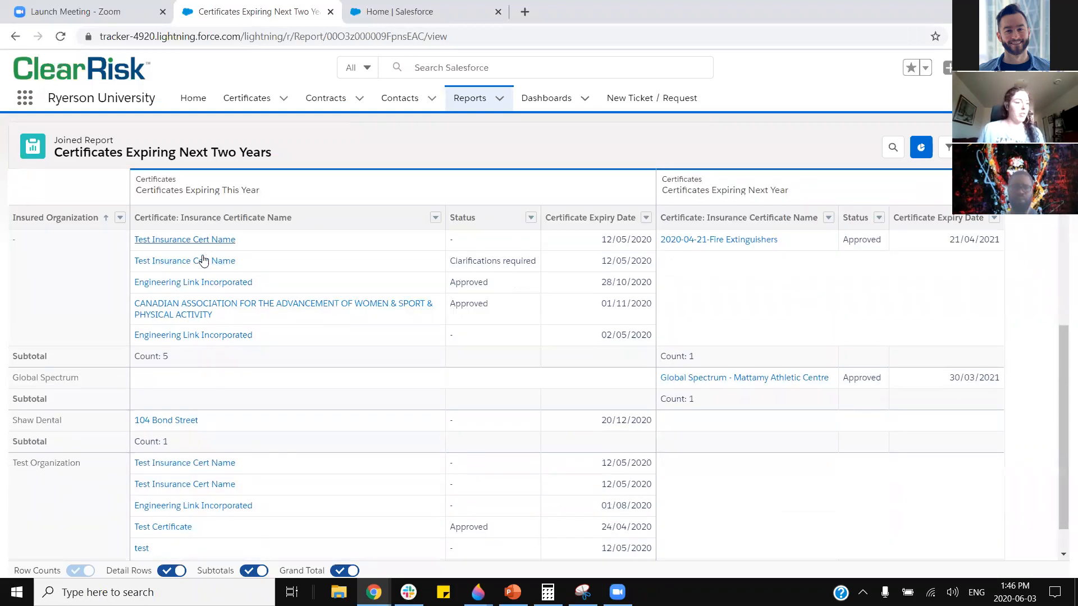
scroll(276, 330, up, 5)
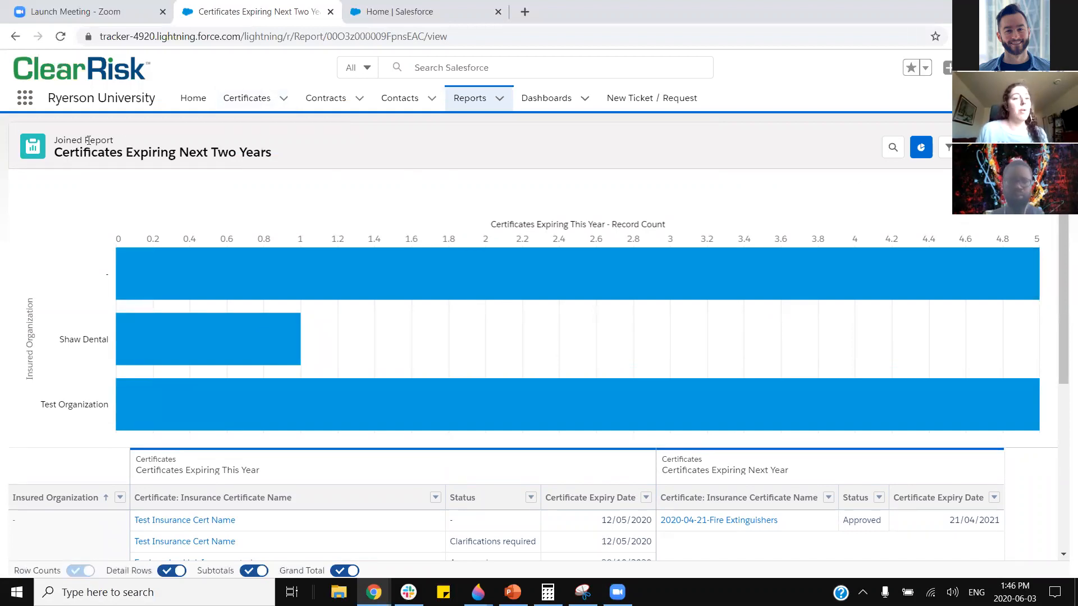
scroll(241, 297, down, 3)
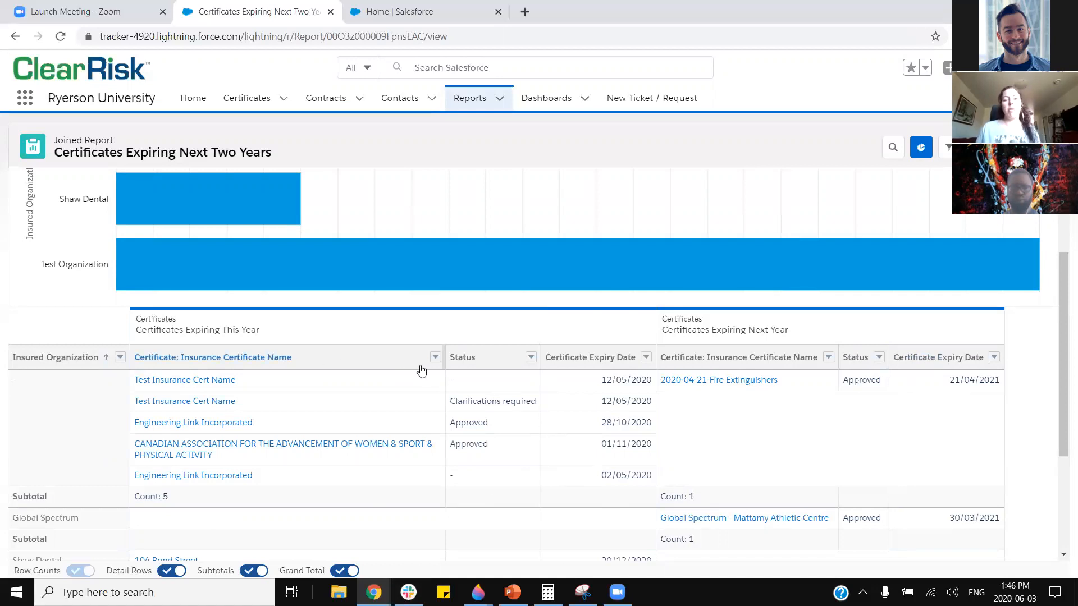
scroll(940, 440, up, 3)
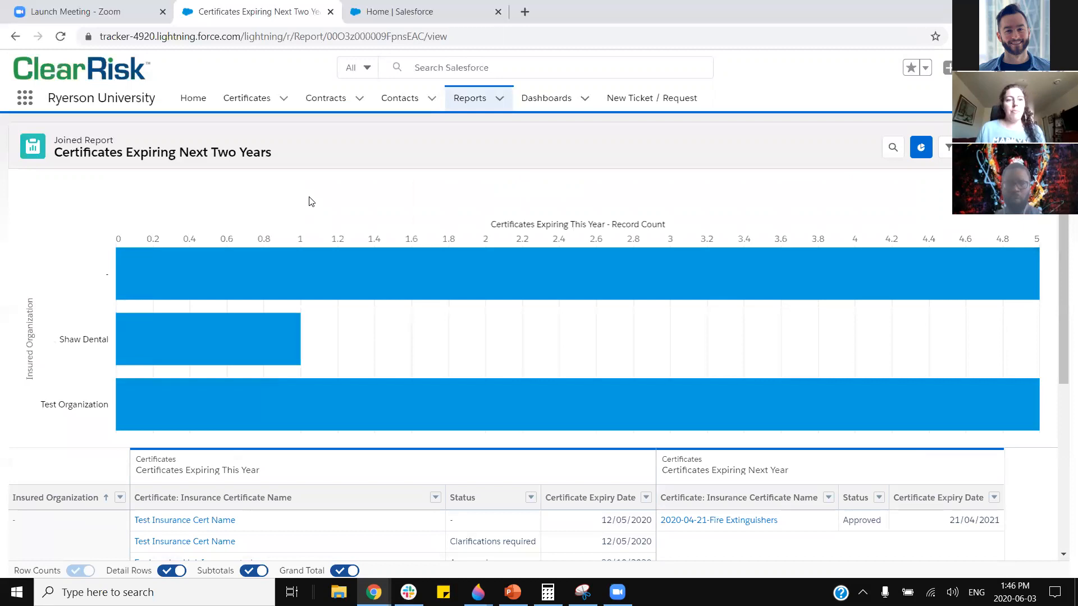
mouse_move(175, 425)
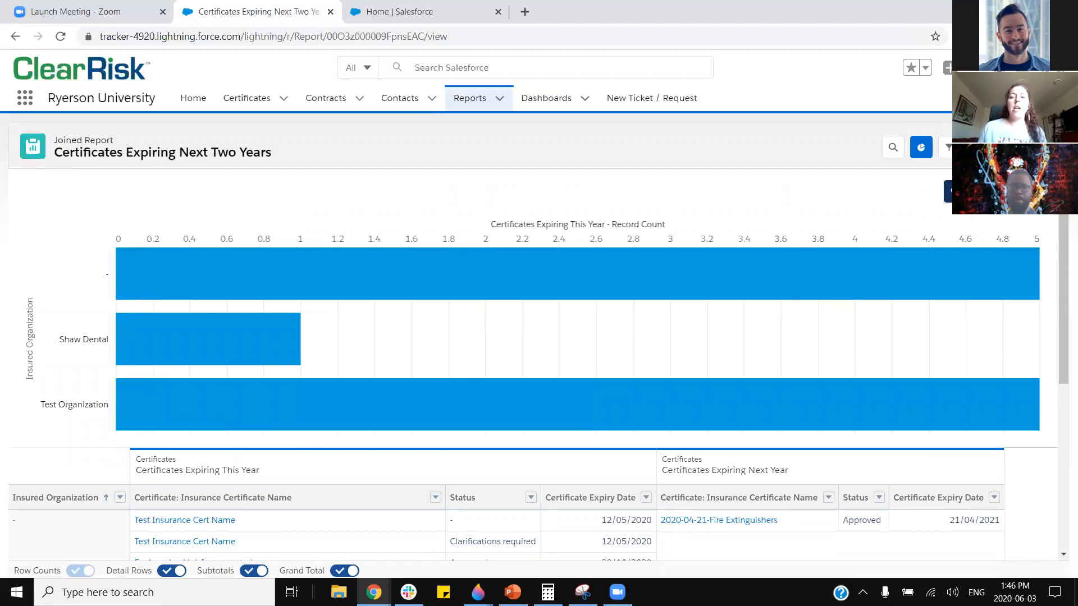
click(954, 191)
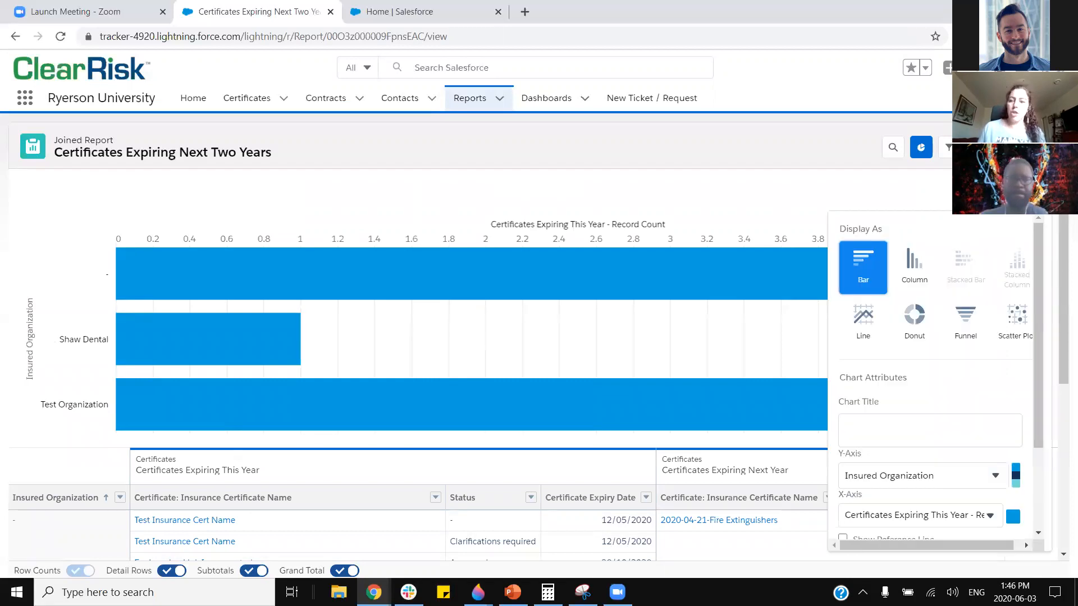
scroll(920, 308, down, 1)
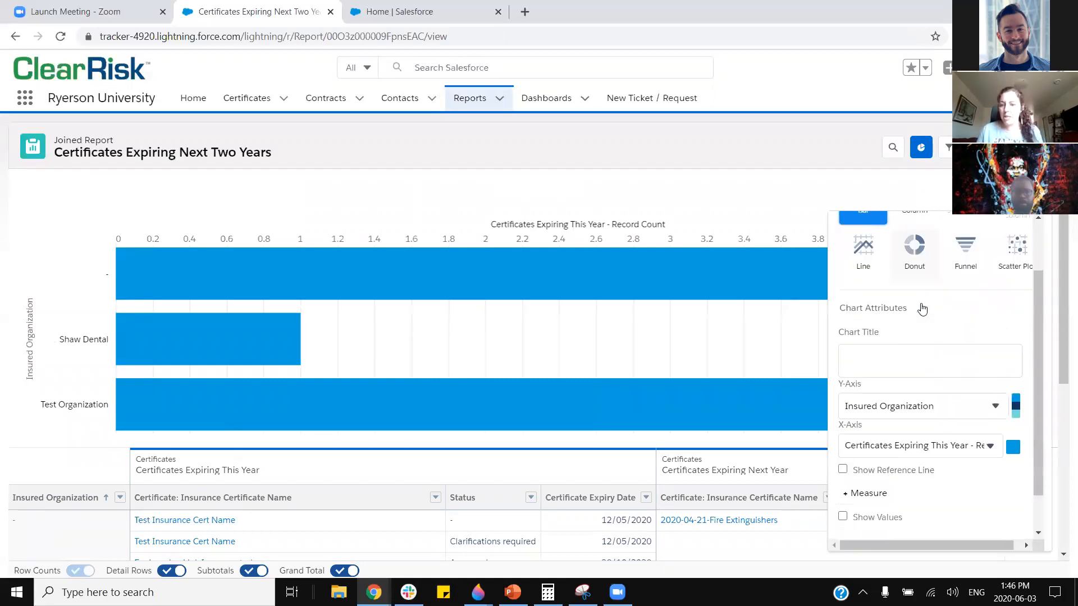
click(992, 445)
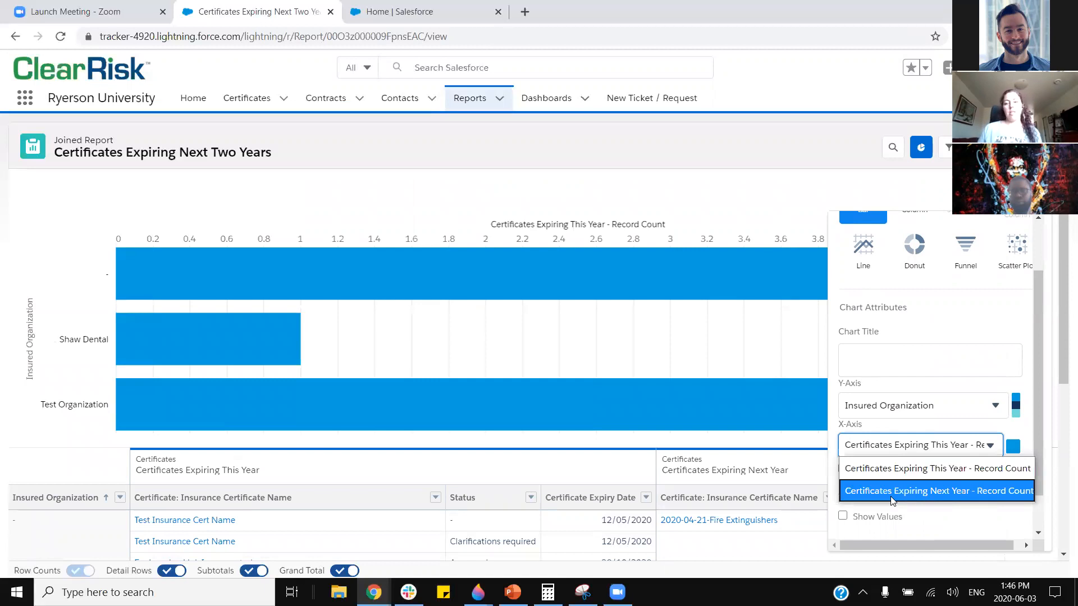
click(1015, 492)
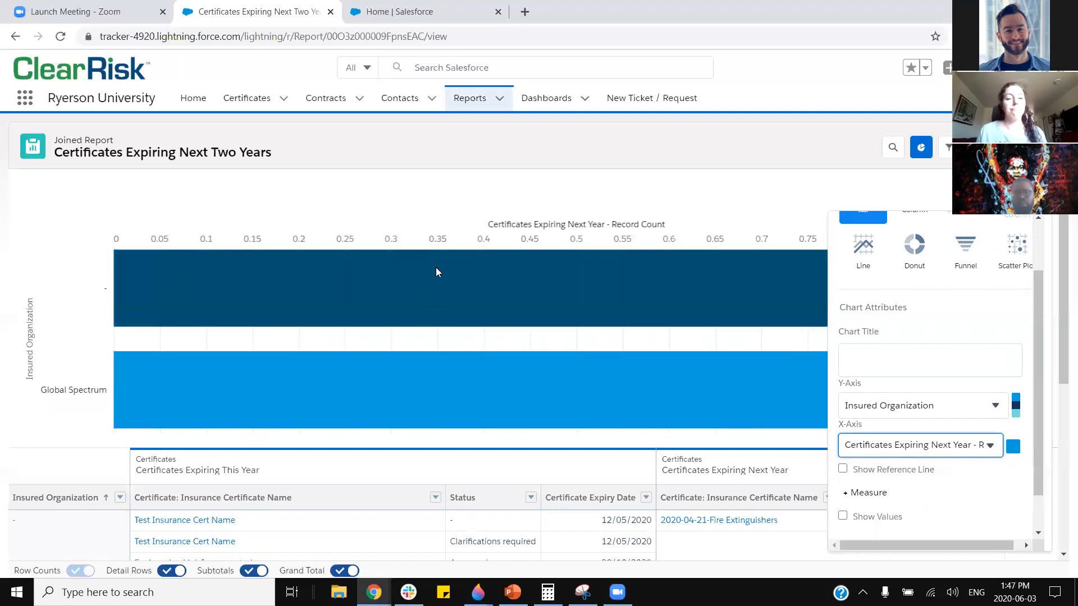
mouse_move(437, 269)
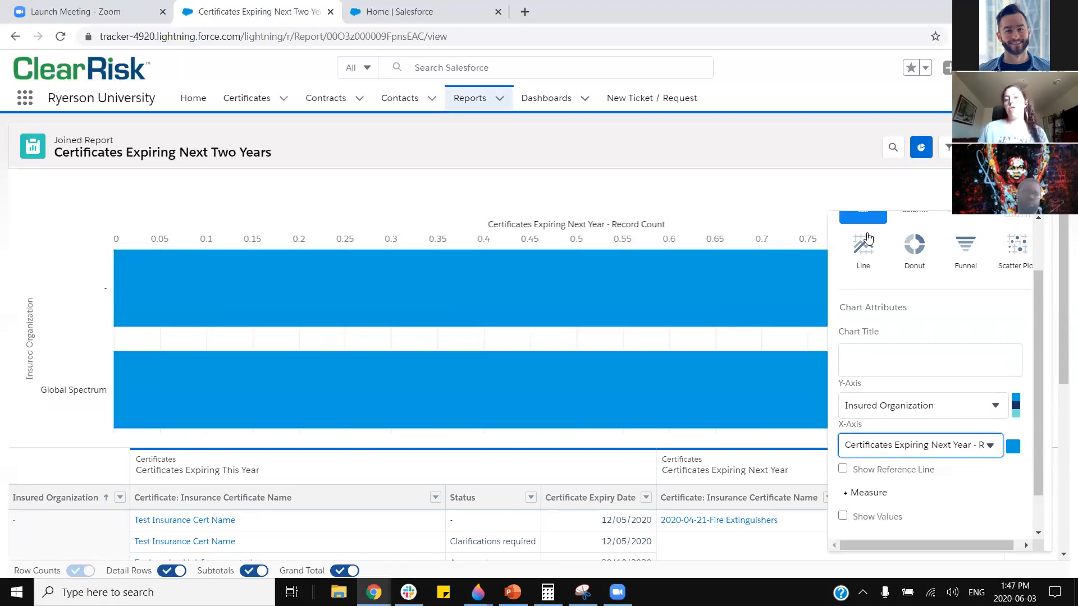
- Display the report chart as a funnel and inspect its segments
scroll(929, 273, up, 2)
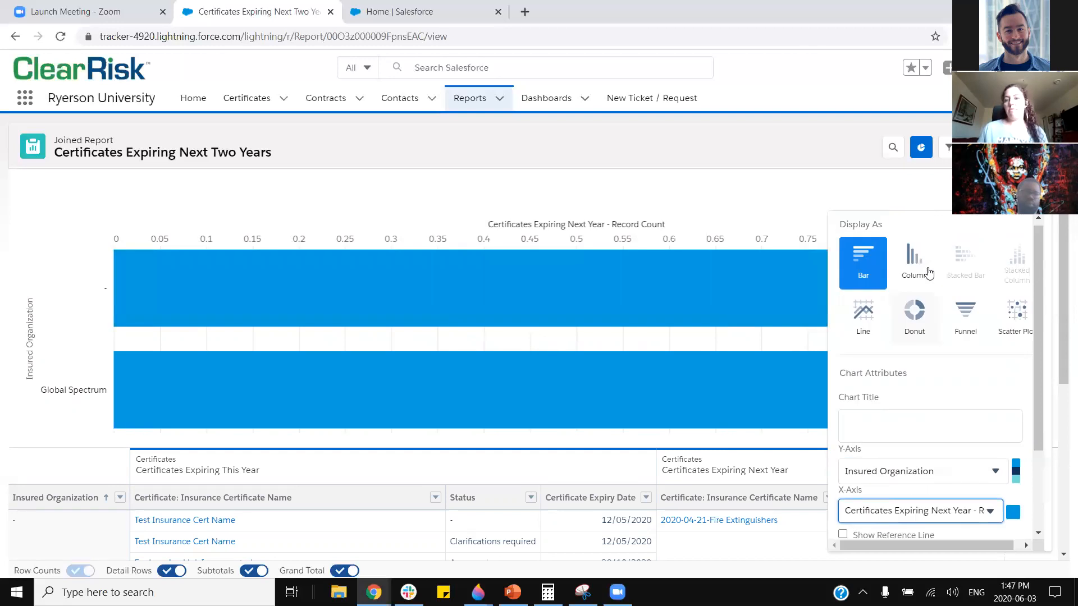
click(965, 324)
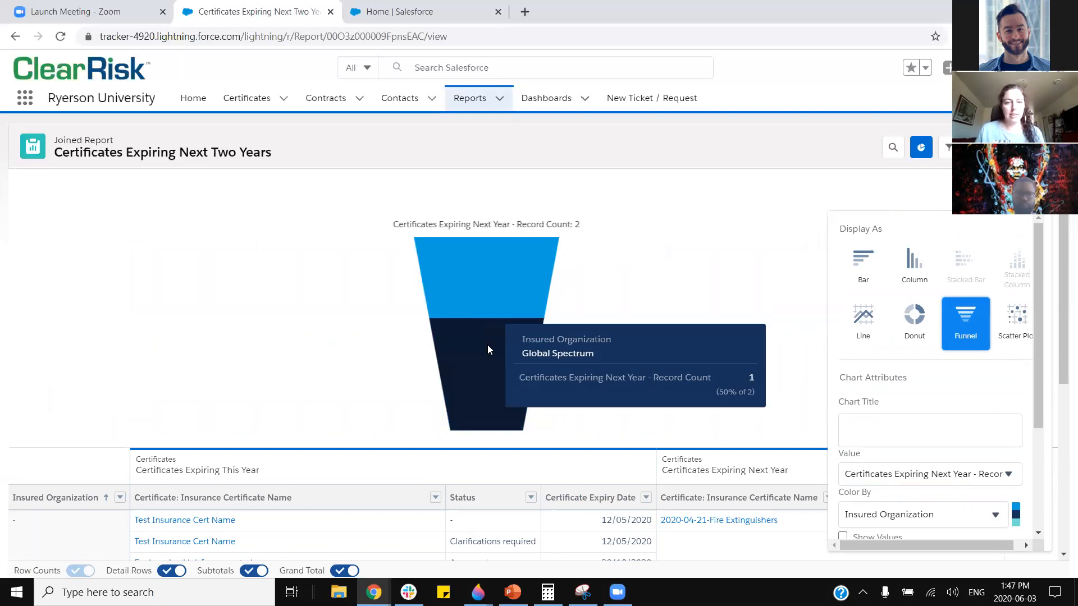
mouse_move(496, 275)
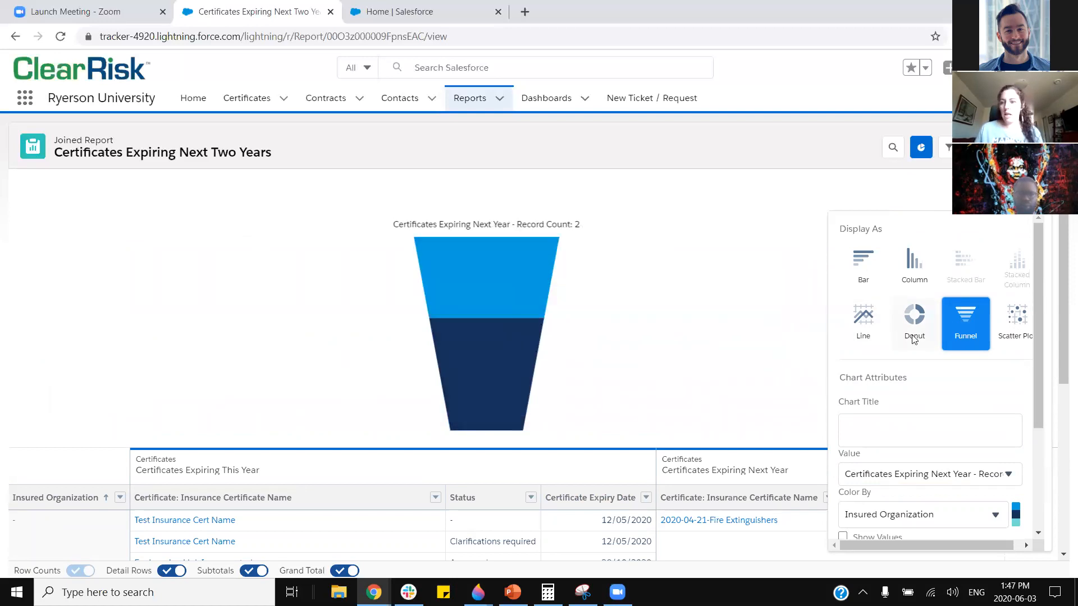
- Title the funnel chart Certificates Expiring Next Two Years and close the chart settings
scroll(962, 382, down, 2)
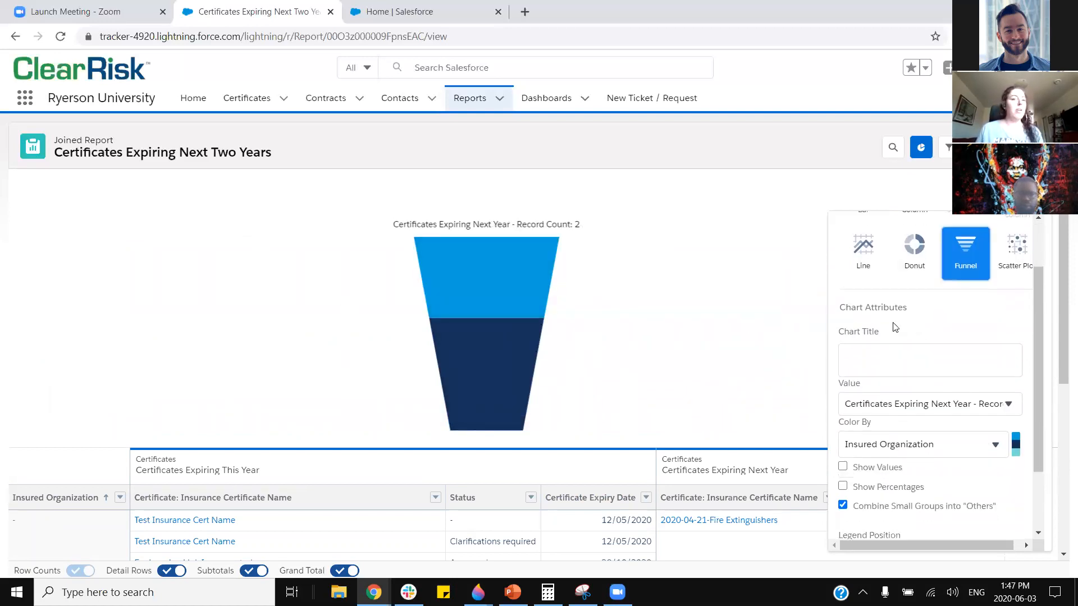
click(925, 361)
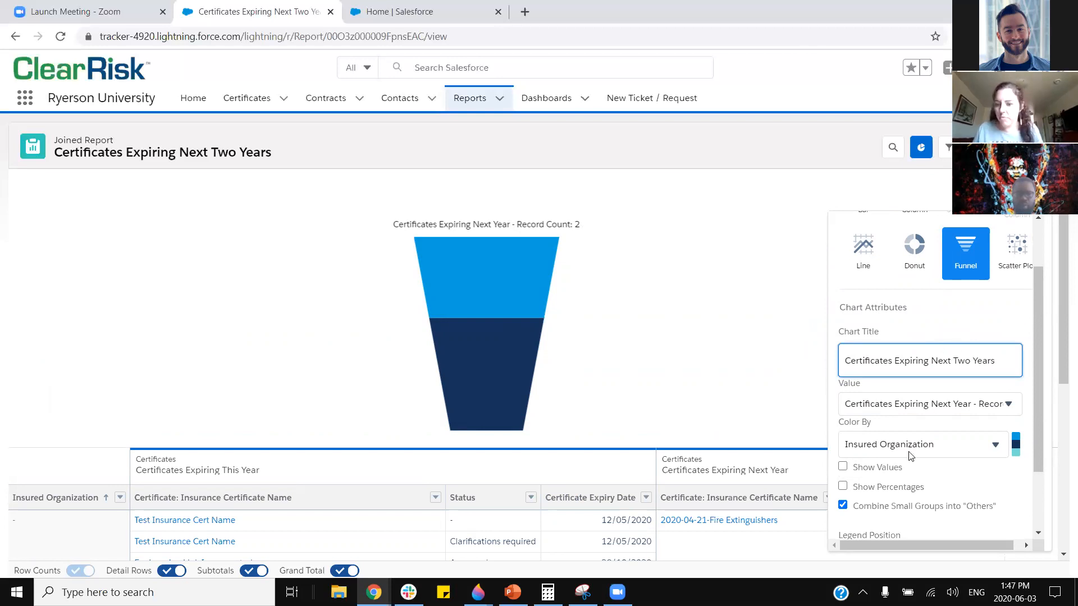
scroll(923, 510, down, 1)
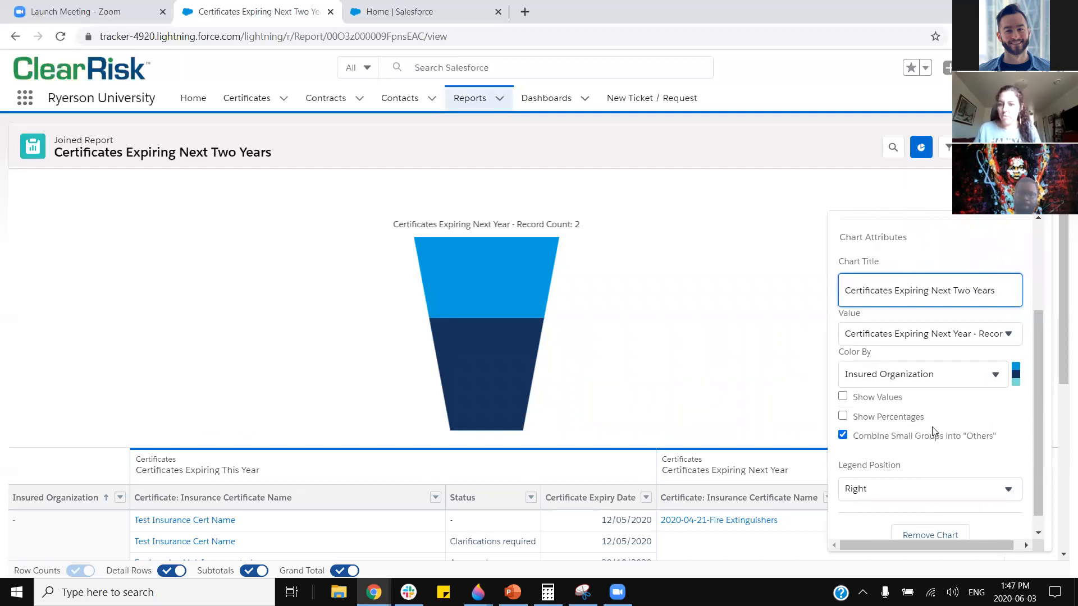
scroll(929, 446, up, 2)
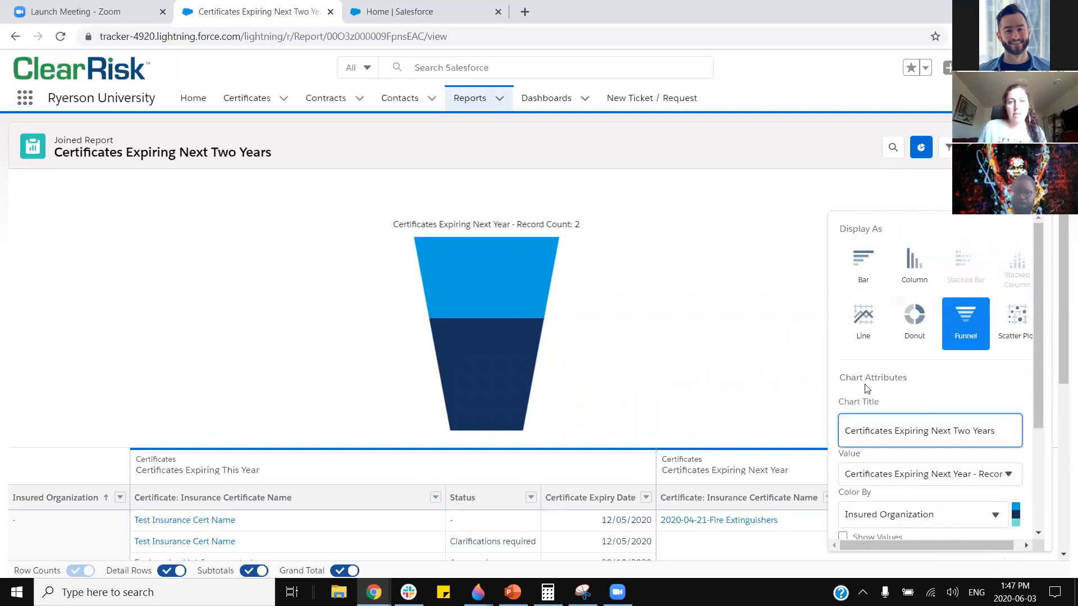
click(771, 354)
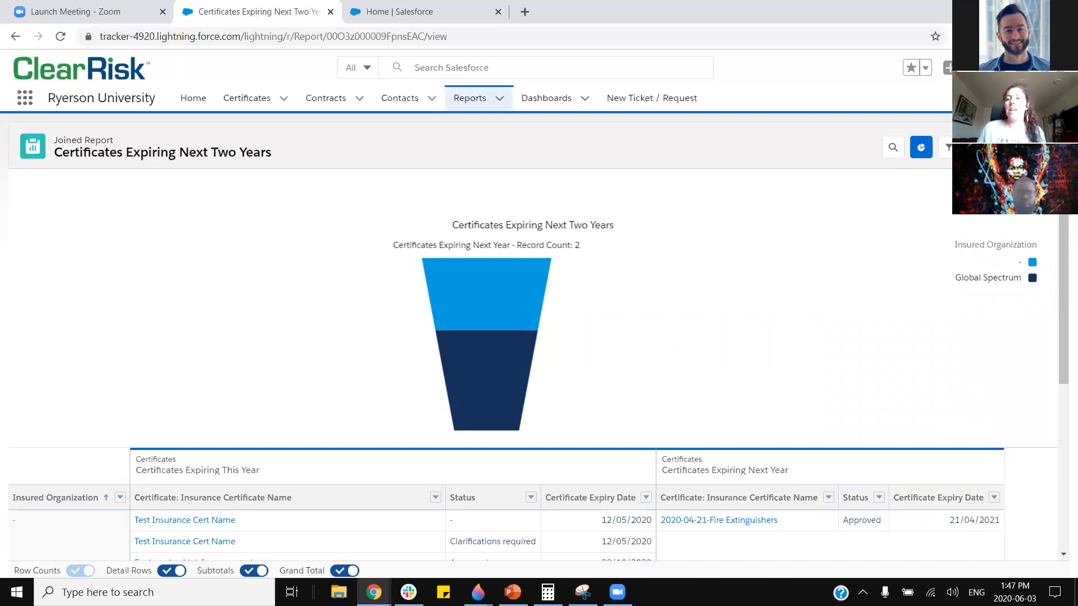
- Add the report to the existing Test Dashboard as a component, using the chart settings from the report
click(1043, 147)
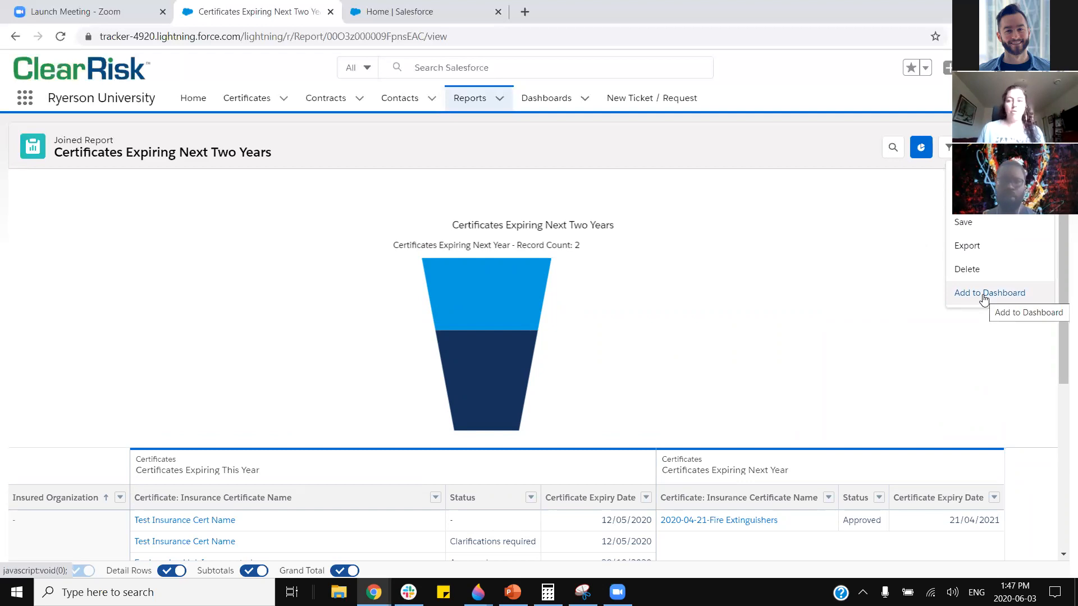
click(983, 298)
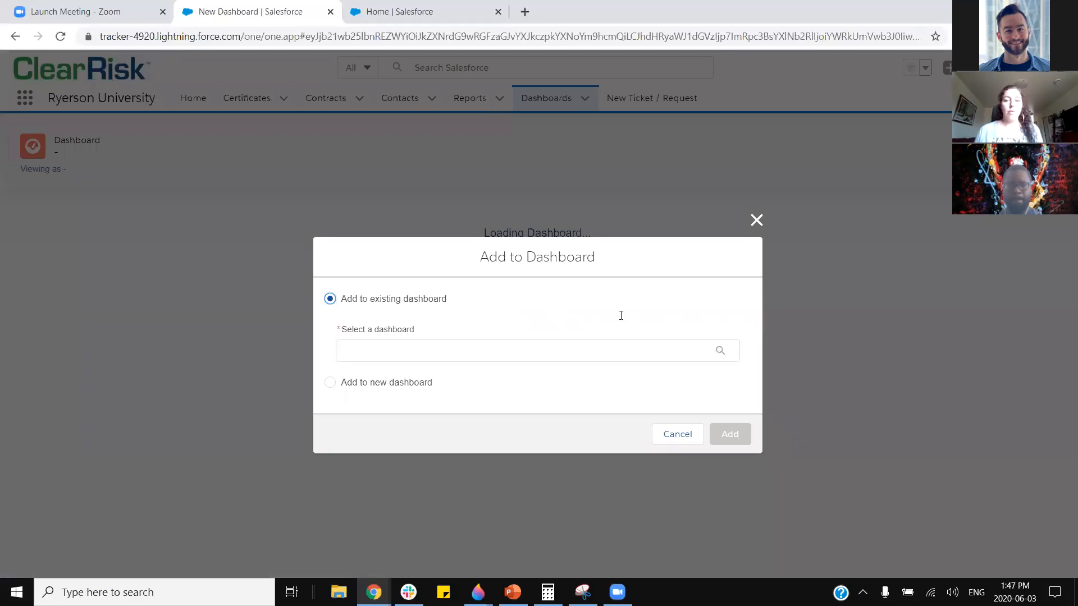
click(622, 345)
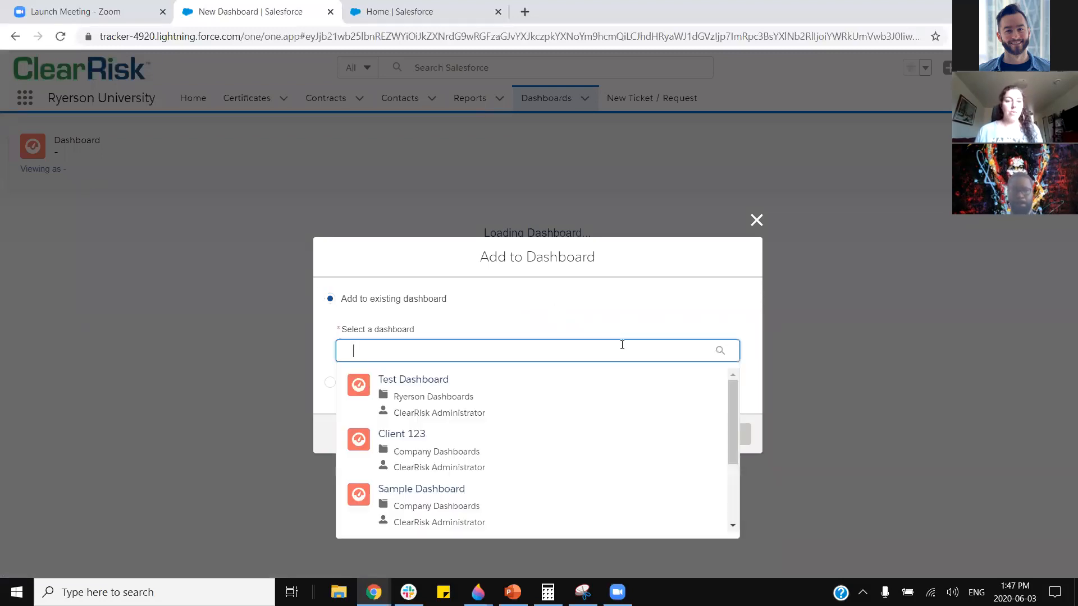
click(413, 389)
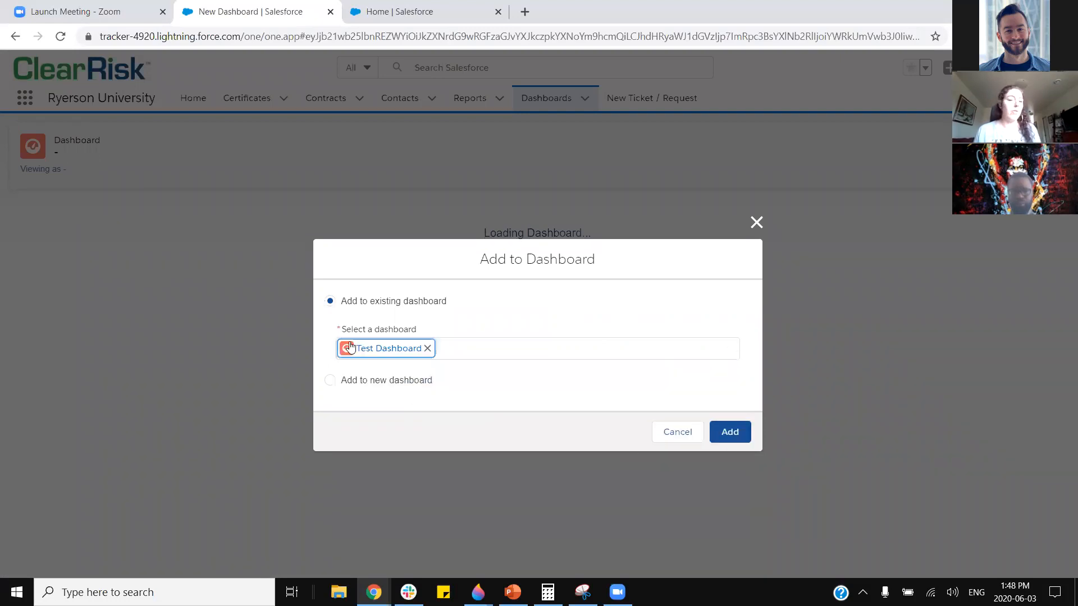
click(729, 432)
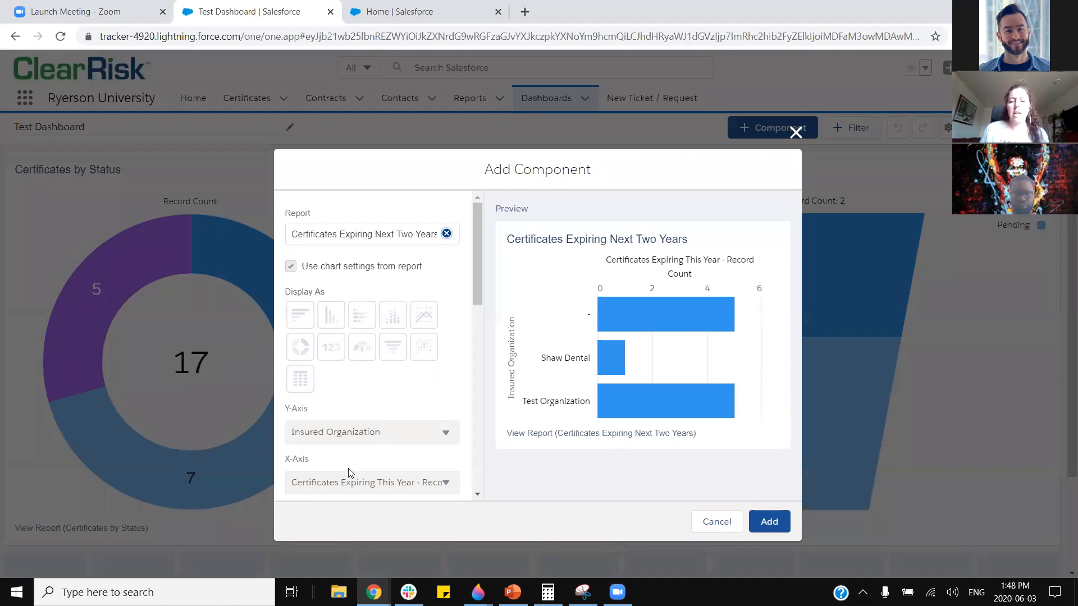
click(777, 522)
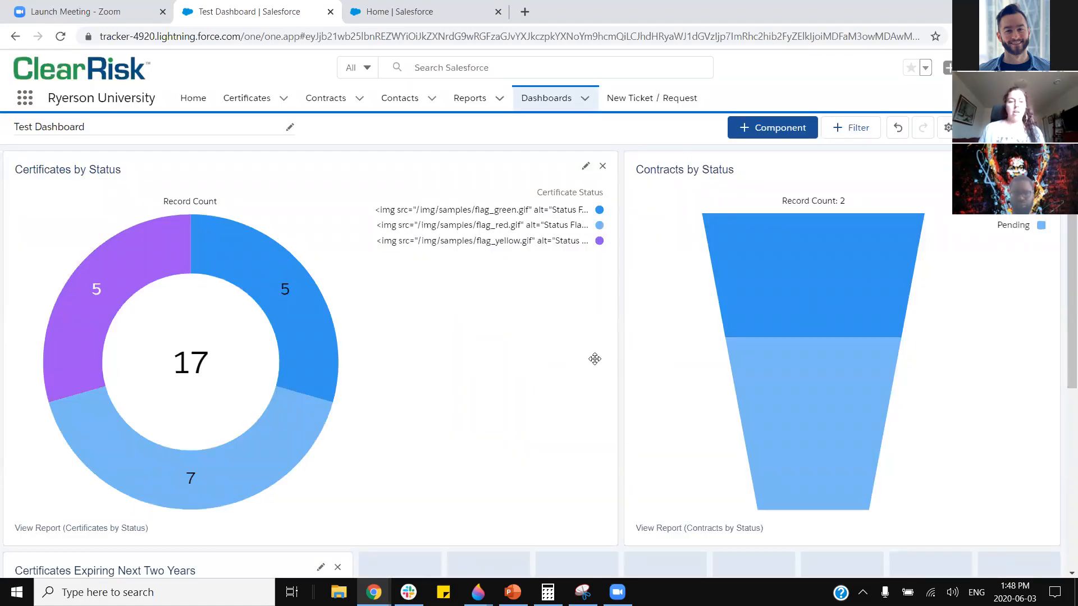
- Narrow the Certificates by Status component on the dashboard to five grid columns, keeping its height
scroll(590, 359, down, 5)
scroll(587, 374, up, 2)
scroll(587, 373, up, 2)
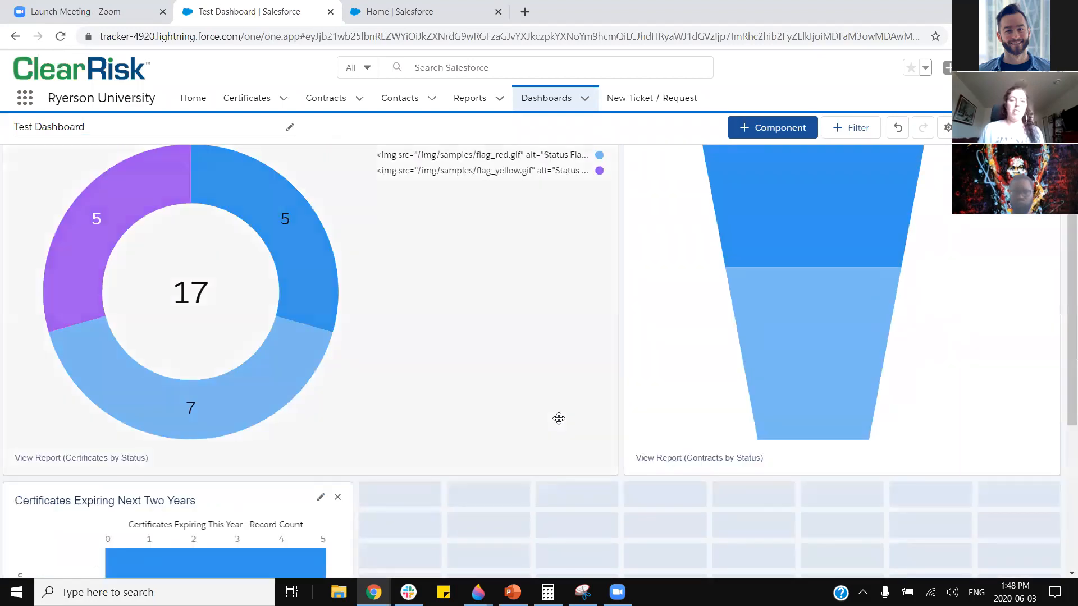
drag(618, 475, 512, 337)
drag(518, 397, 532, 454)
drag(536, 276, 434, 271)
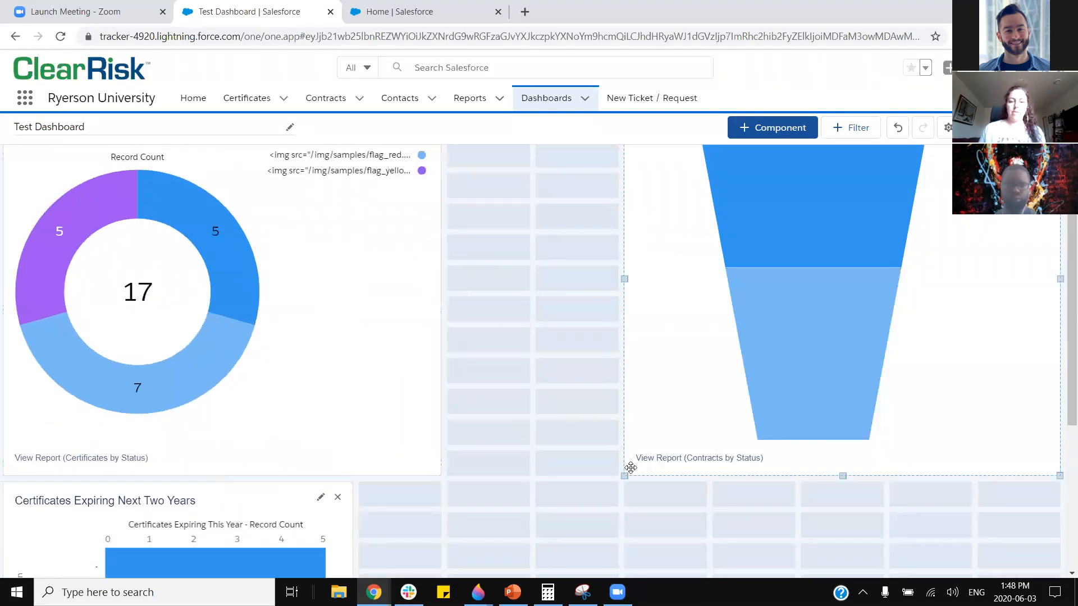
- Resize the Contracts by Status component to four columns wide and ten rows high, directly beside Certificates by Status
drag(624, 279, 448, 275)
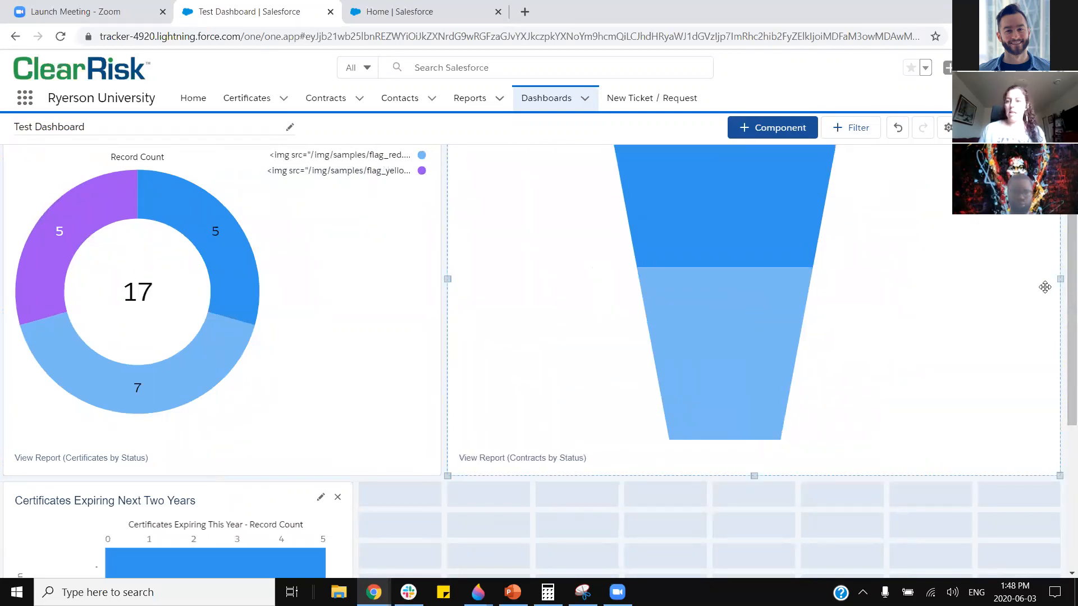
drag(946, 277, 798, 271)
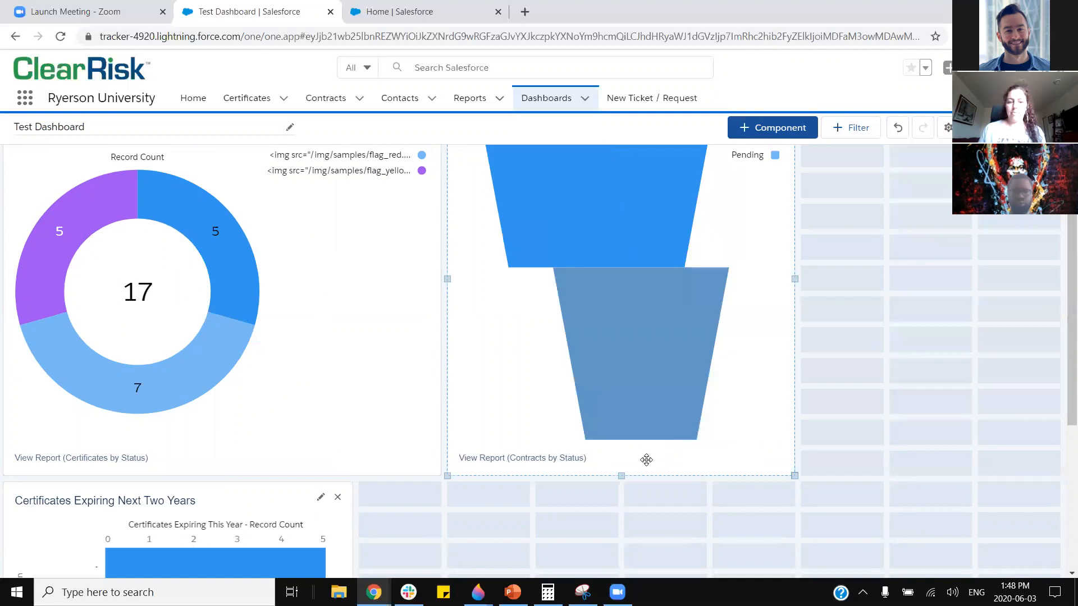
drag(621, 480, 645, 376)
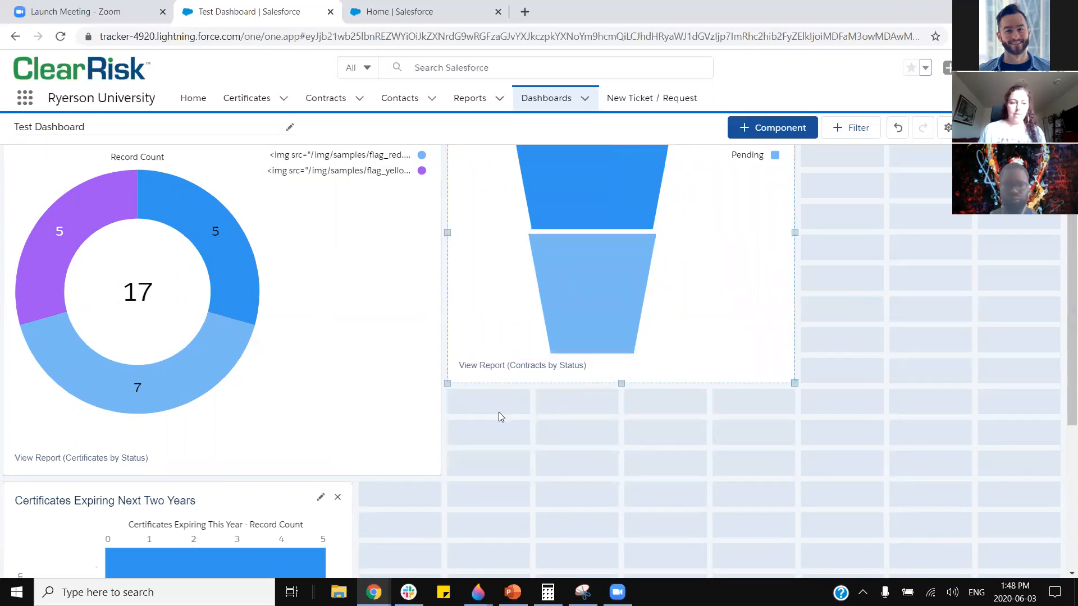
- Move the Certificates Expiring Next Two Years component directly below Contracts by Status
drag(180, 488, 1060, 151)
drag(185, 442, 926, 179)
drag(200, 449, 681, 349)
scroll(814, 357, up, 3)
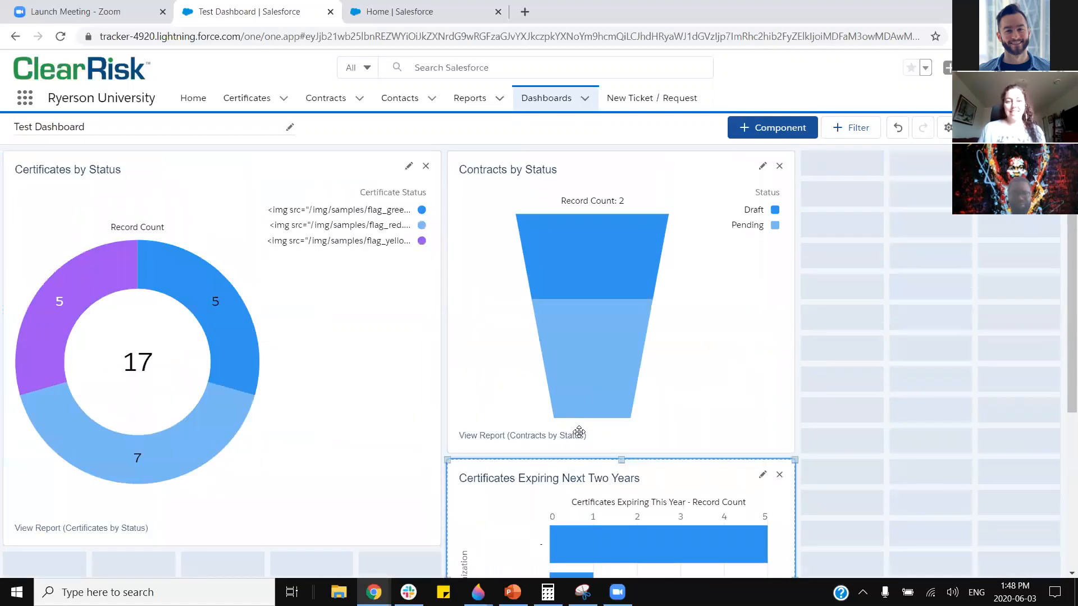
- Shrink Certificates by Status to four columns by nine rows and shorten Contracts by Status to eight rows
click(237, 261)
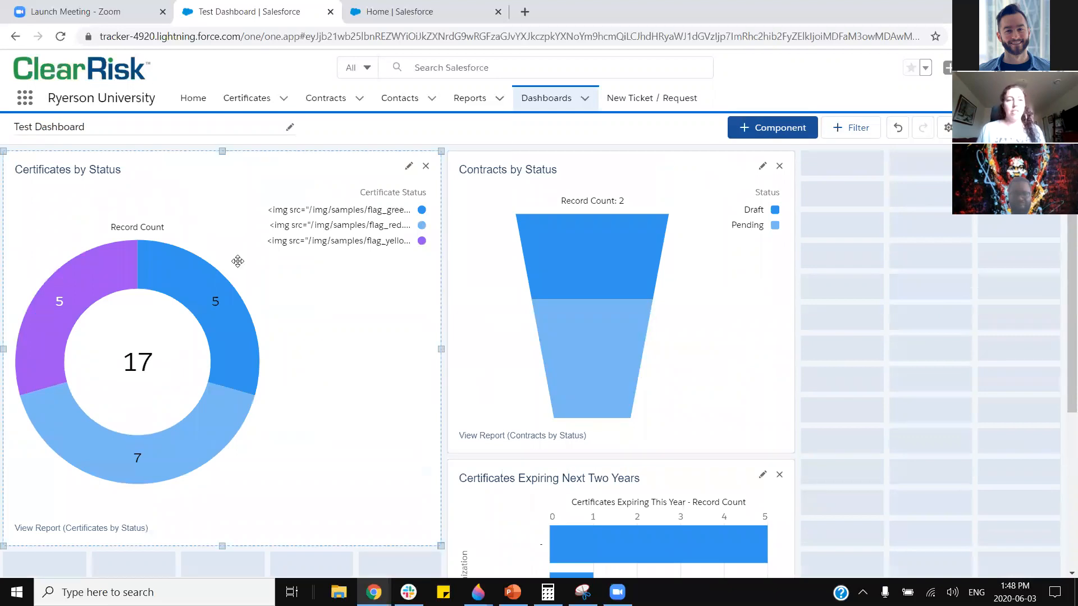
drag(441, 152, 278, 275)
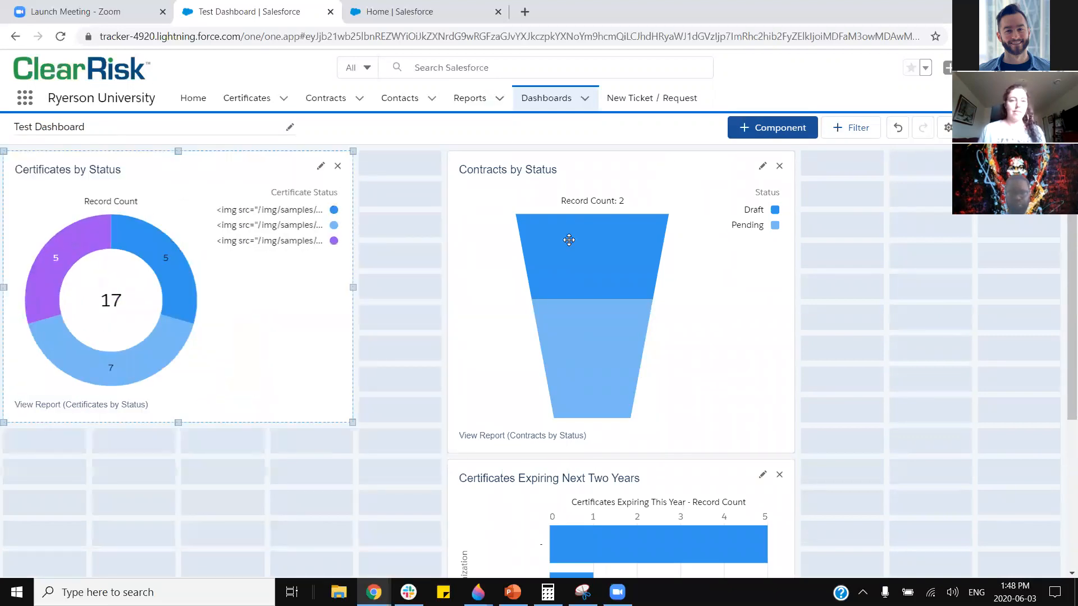
drag(464, 455, 478, 393)
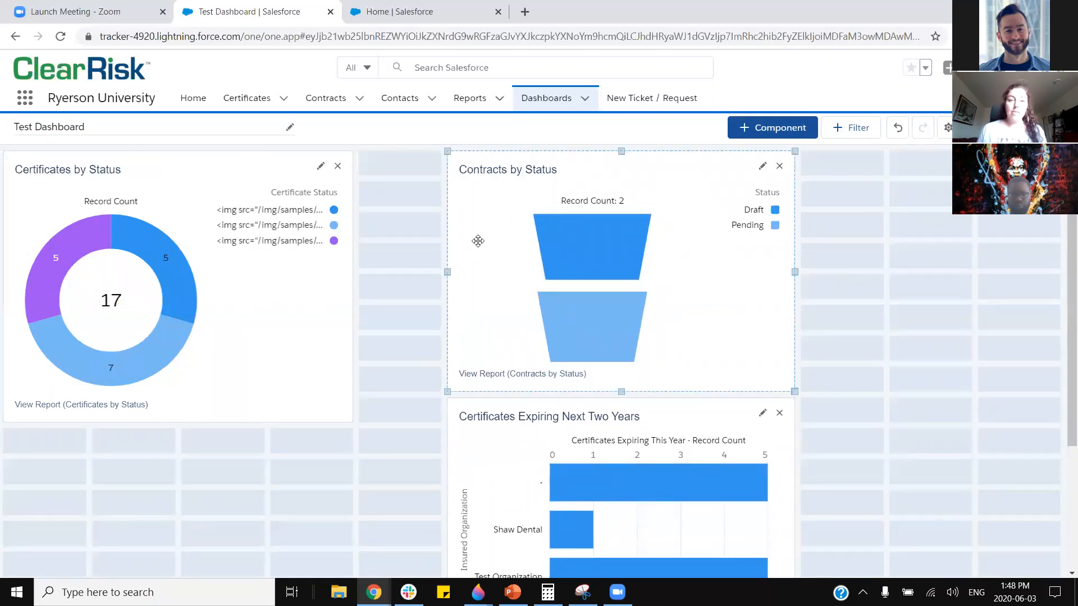
- Line up the components in one top row: Contracts by Status beside Certificates by Status, followed by Certificates Expiring Next Two Years
drag(462, 234, 409, 223)
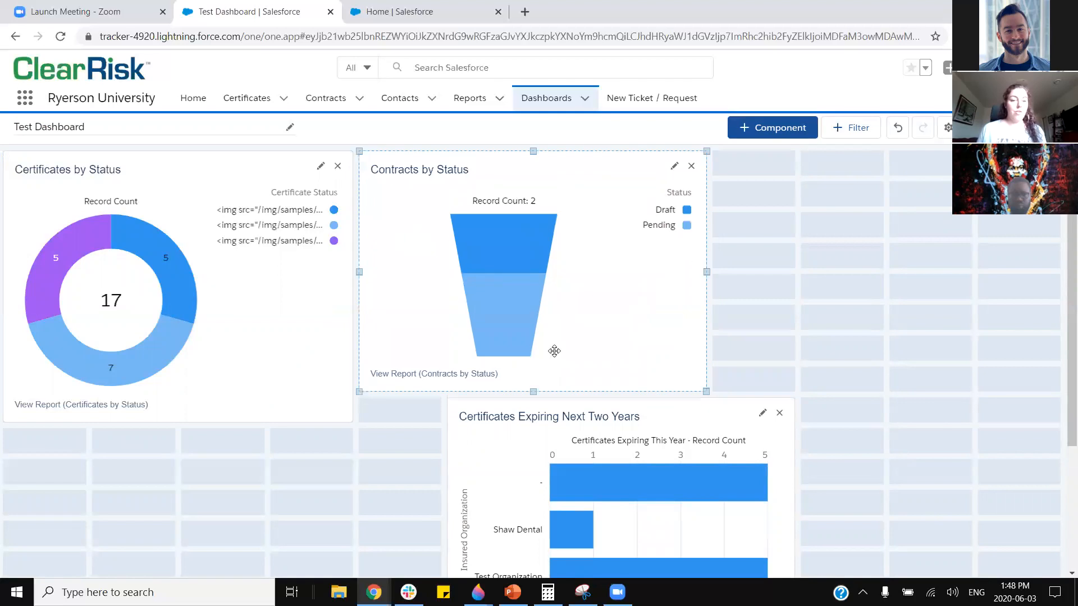
drag(669, 411, 948, 160)
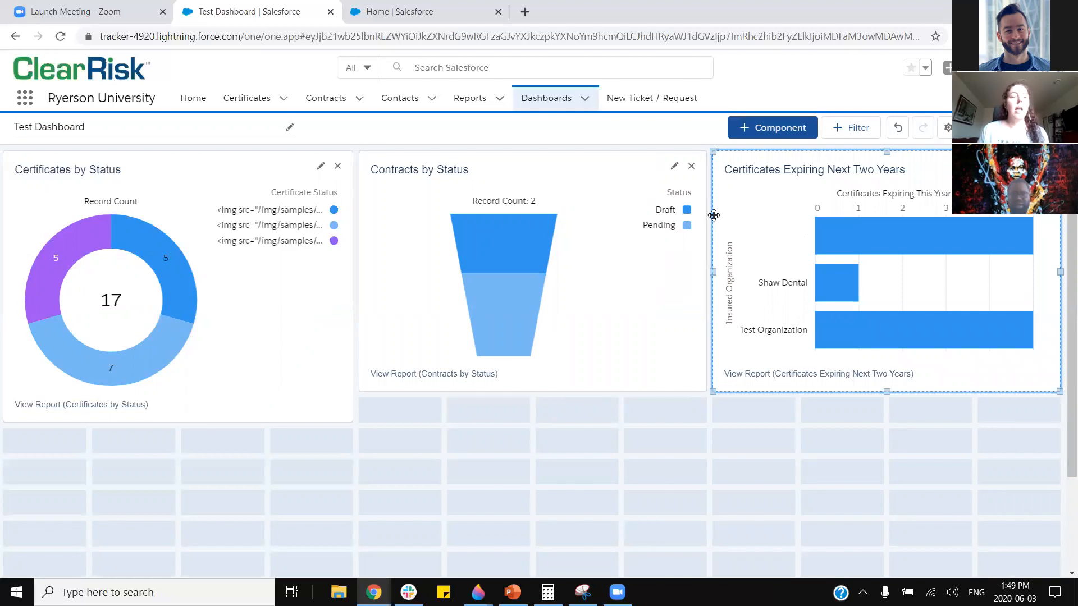
- Look over the dashboard's properties and its Save As options, leaving both without changes
click(1013, 127)
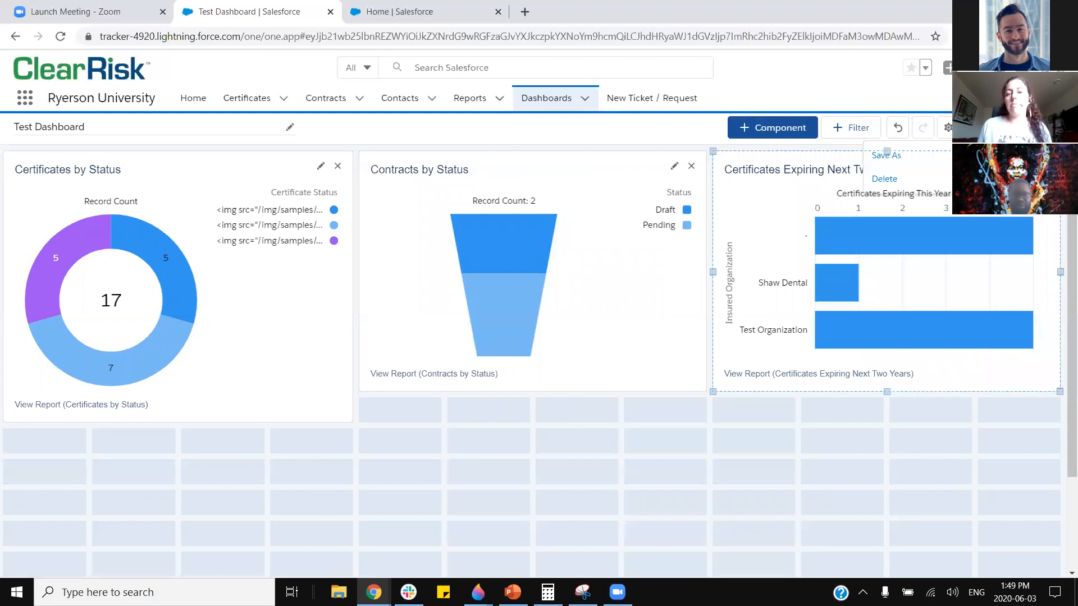
click(948, 130)
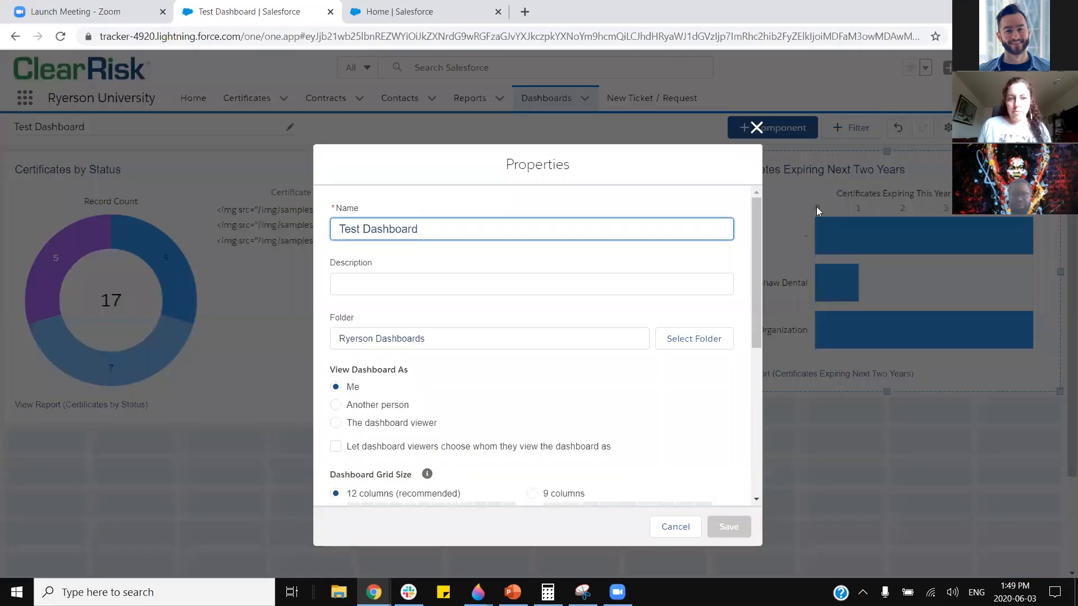
click(756, 128)
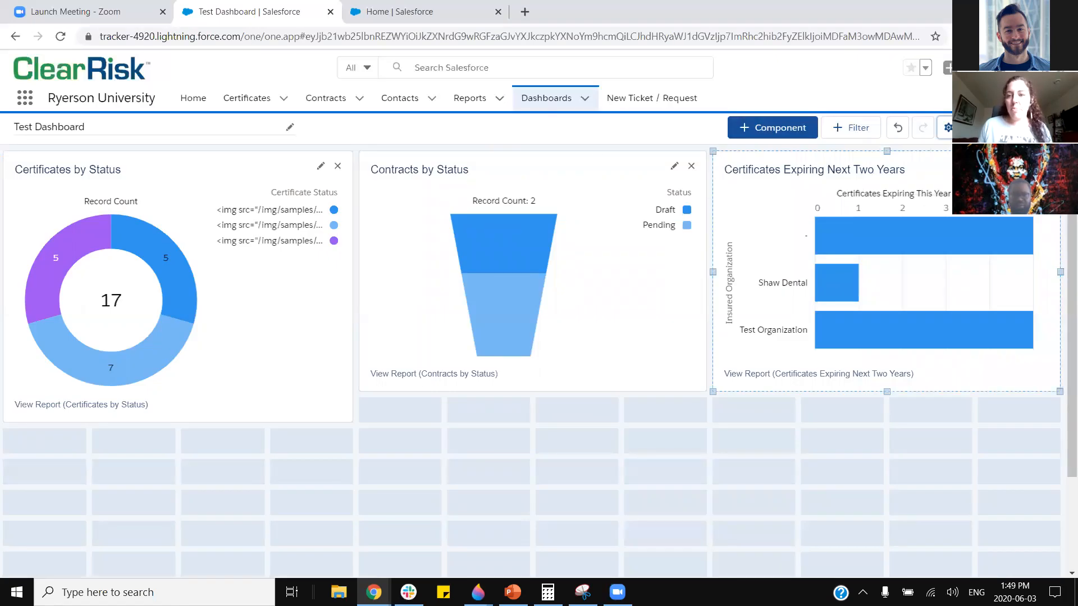
click(1011, 128)
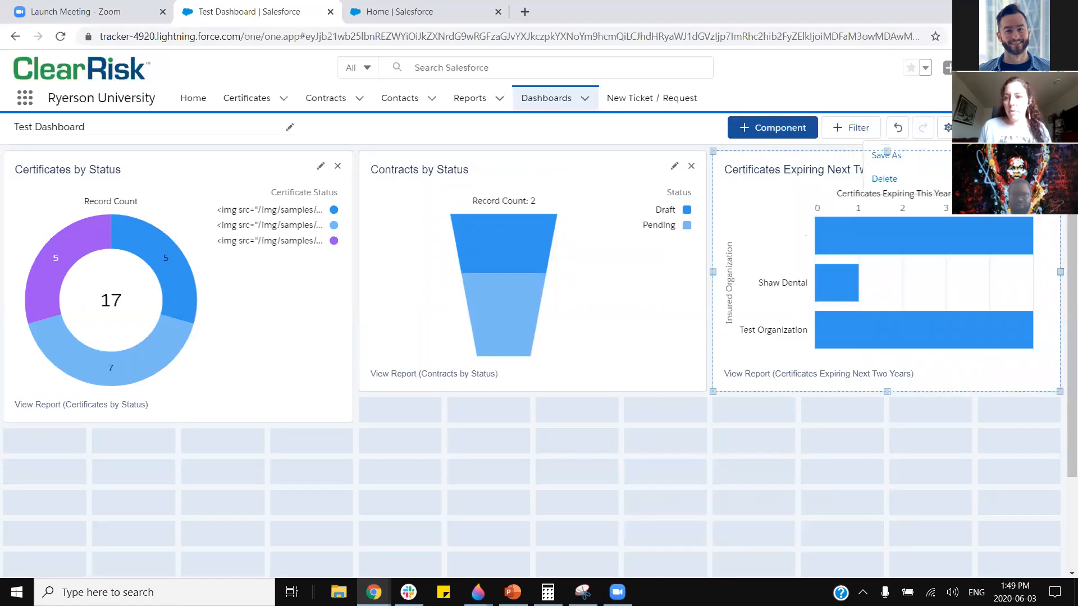
click(885, 156)
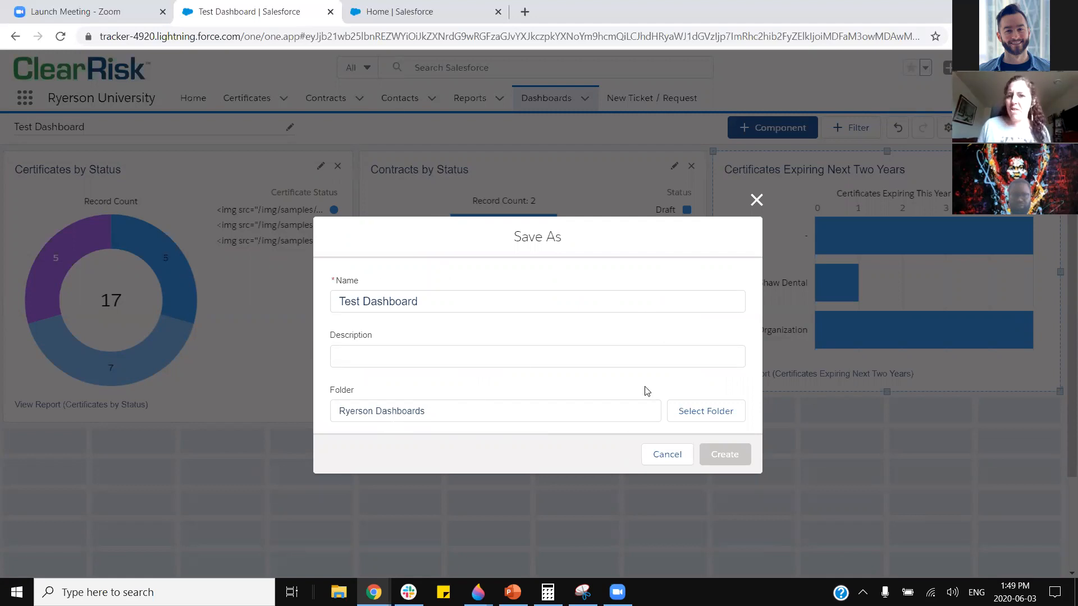
click(657, 455)
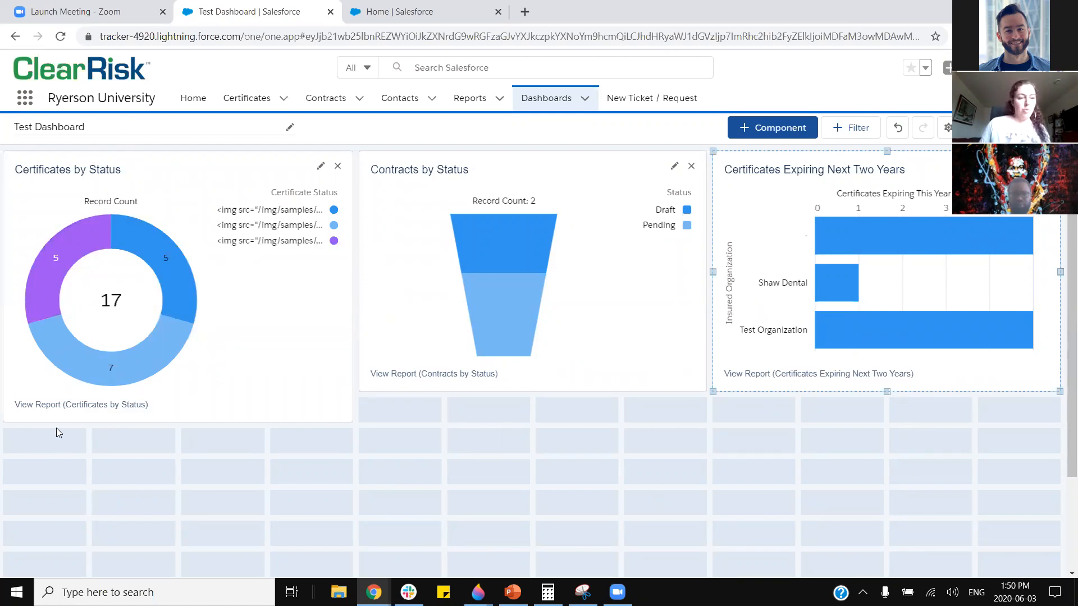
- Finish editing Test Dashboard and save the changes to its layout
click(47, 409)
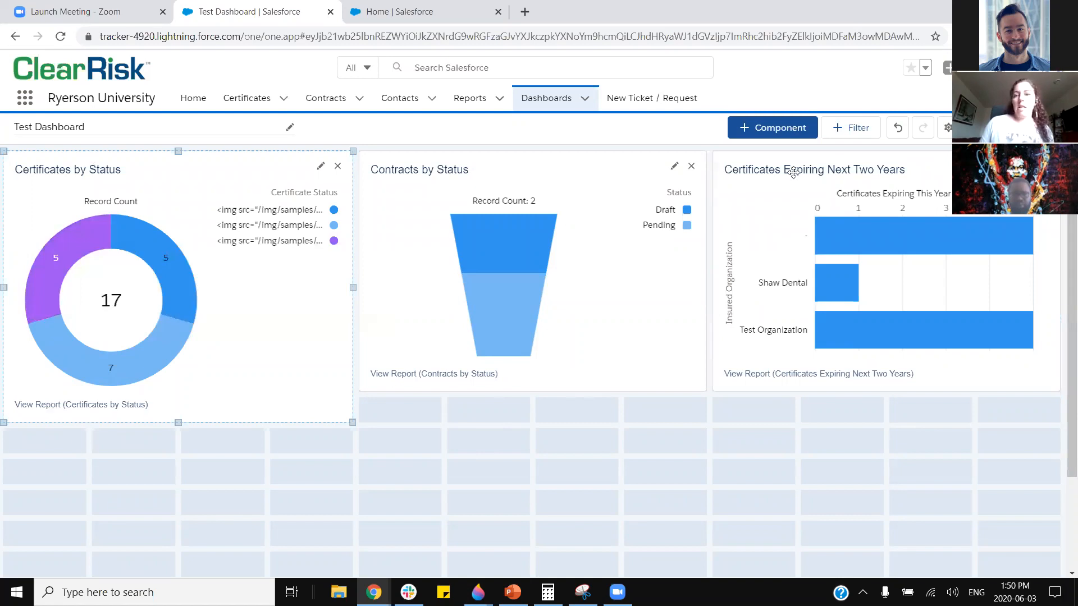
click(1033, 127)
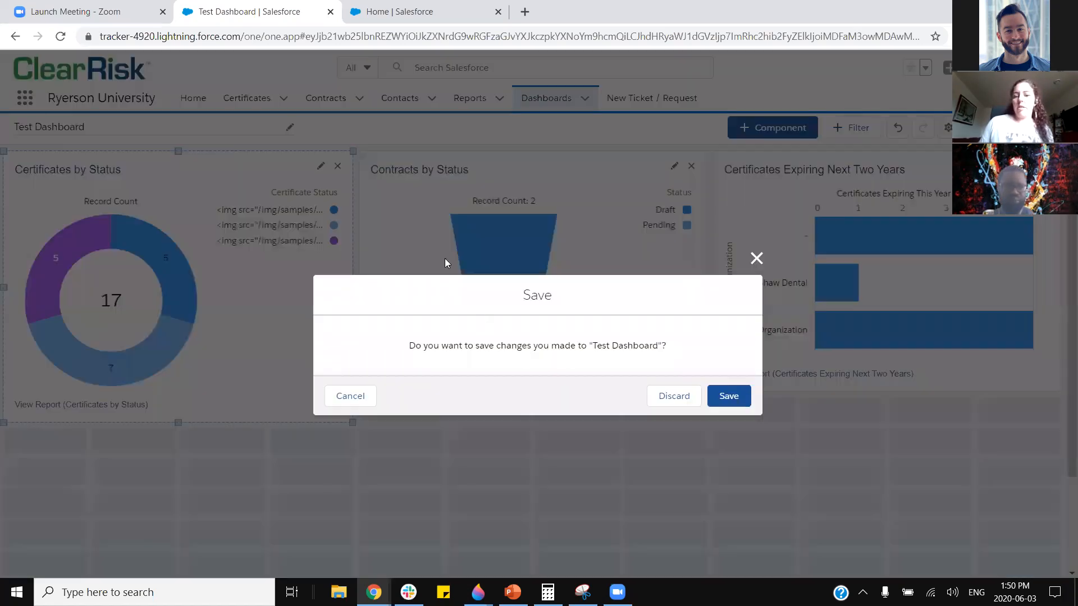
click(729, 396)
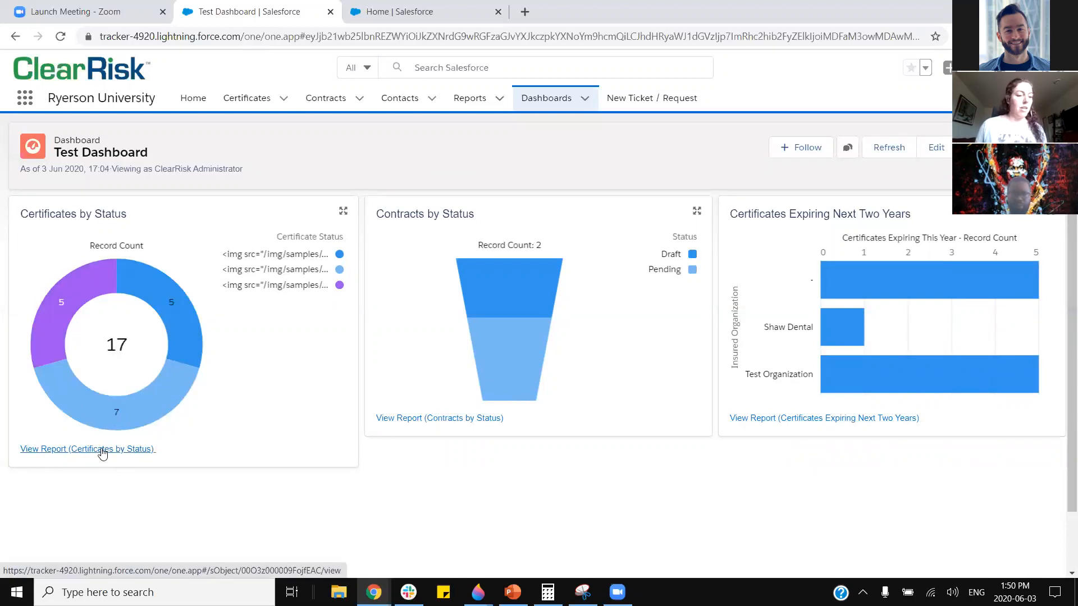
- Open the Certificates by Status report from its dashboard component and look through its chart and grouped records
click(100, 451)
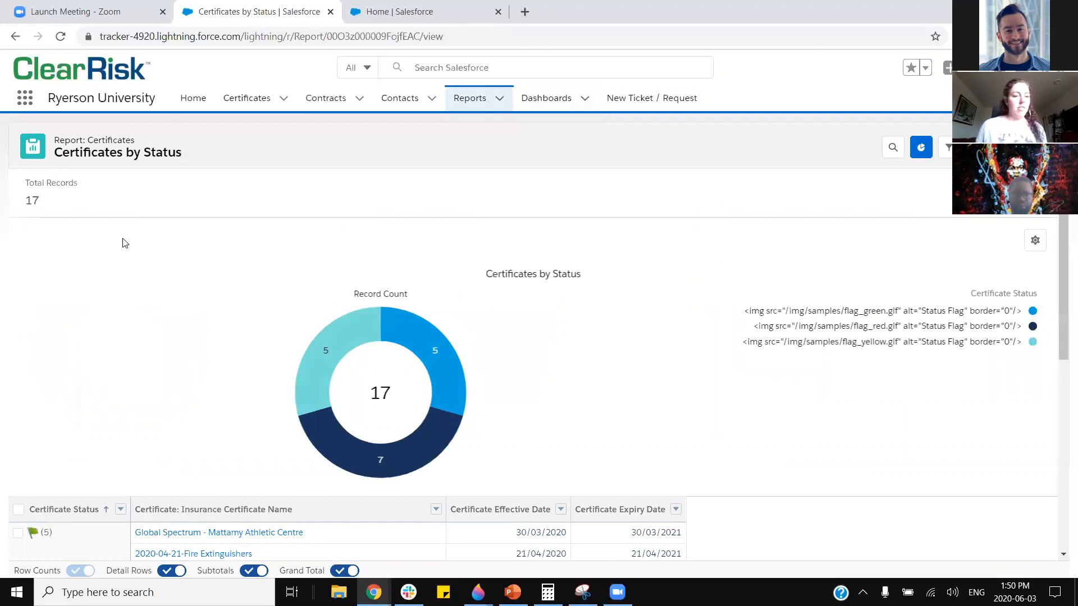
scroll(108, 439, down, 3)
scroll(308, 308, down, 4)
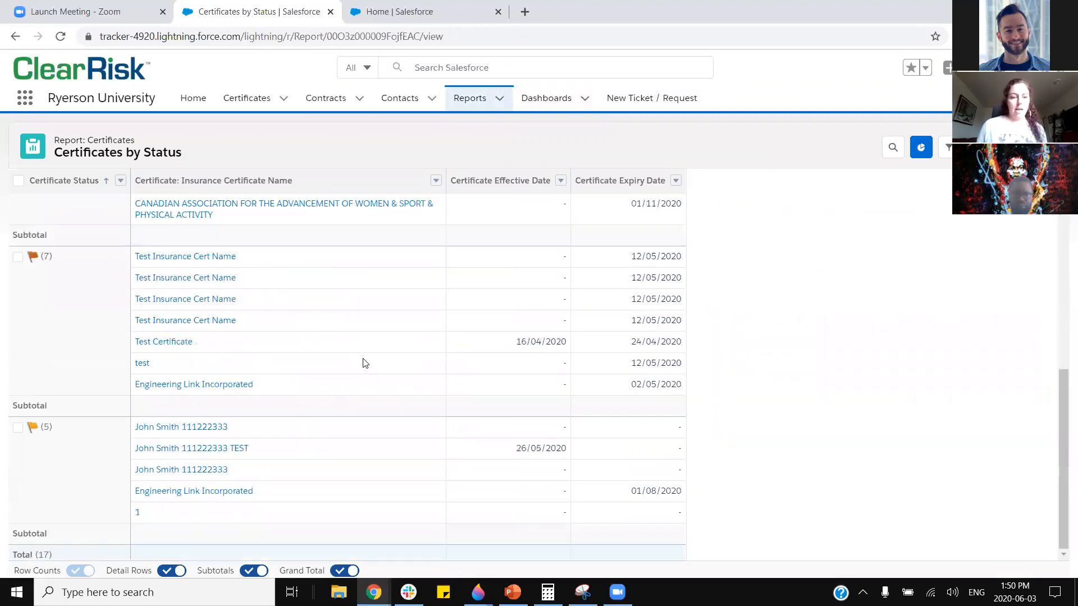
scroll(363, 363, up, 4)
scroll(364, 363, up, 3)
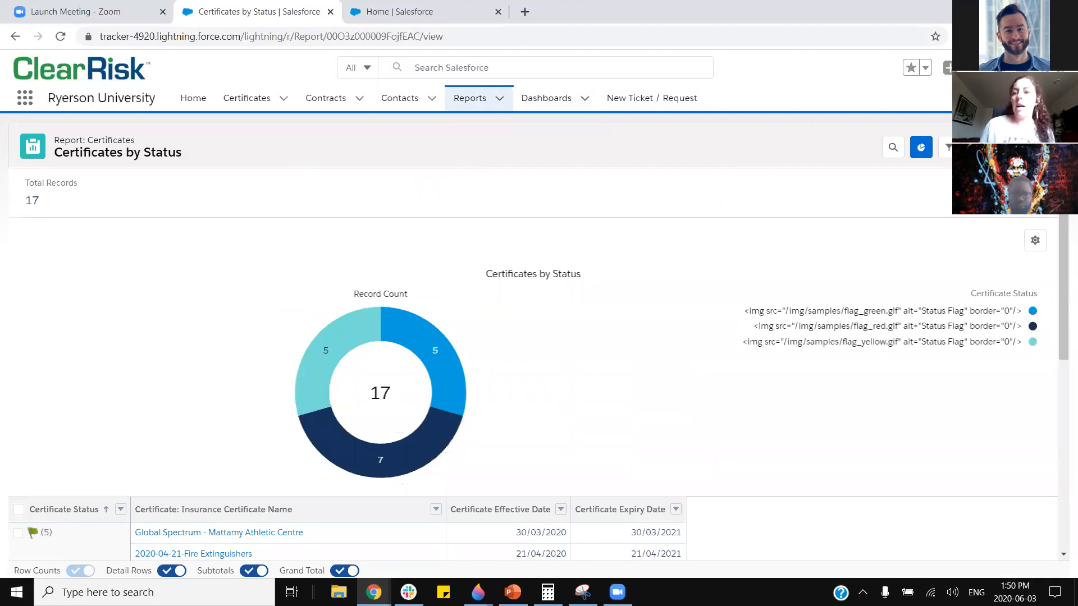
- Review the export options for the Certificates by Status report, cancel the export and look over the report
click(1049, 147)
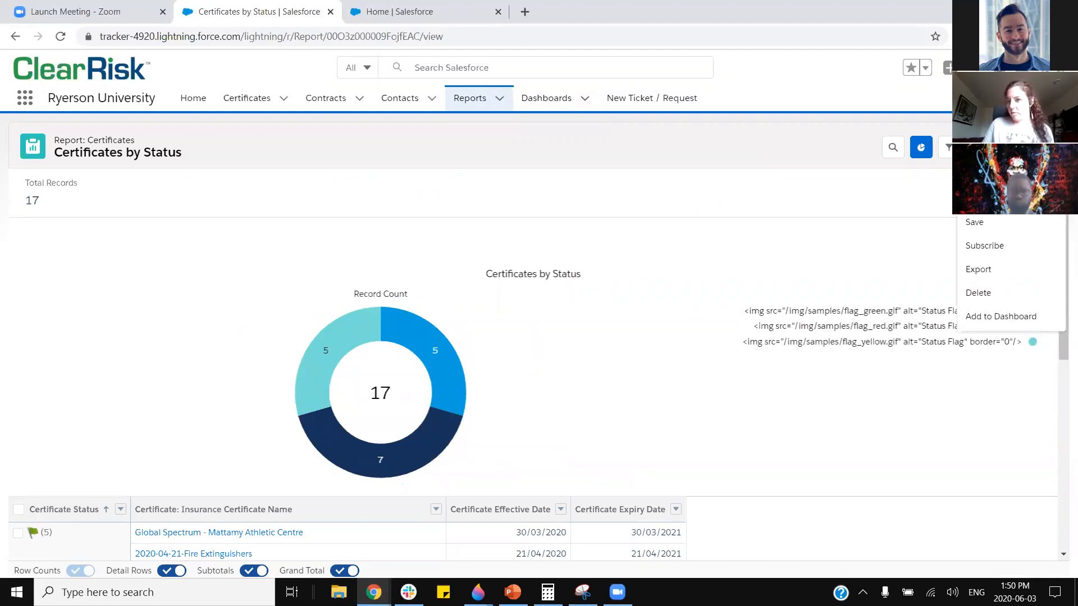
click(1008, 275)
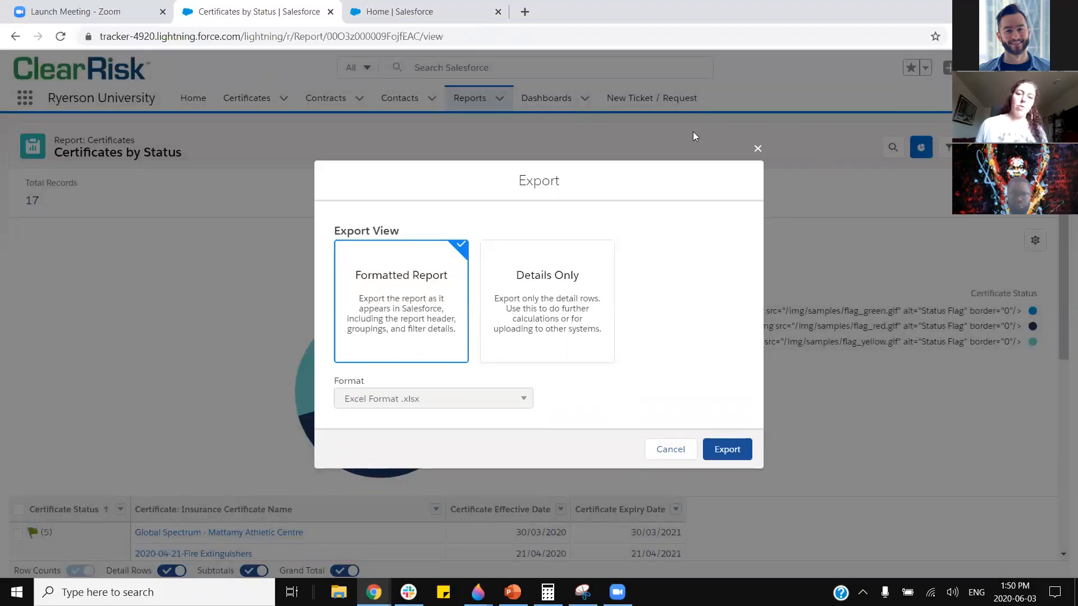
key(Escape)
scroll(270, 402, down, 4)
scroll(257, 345, up, 4)
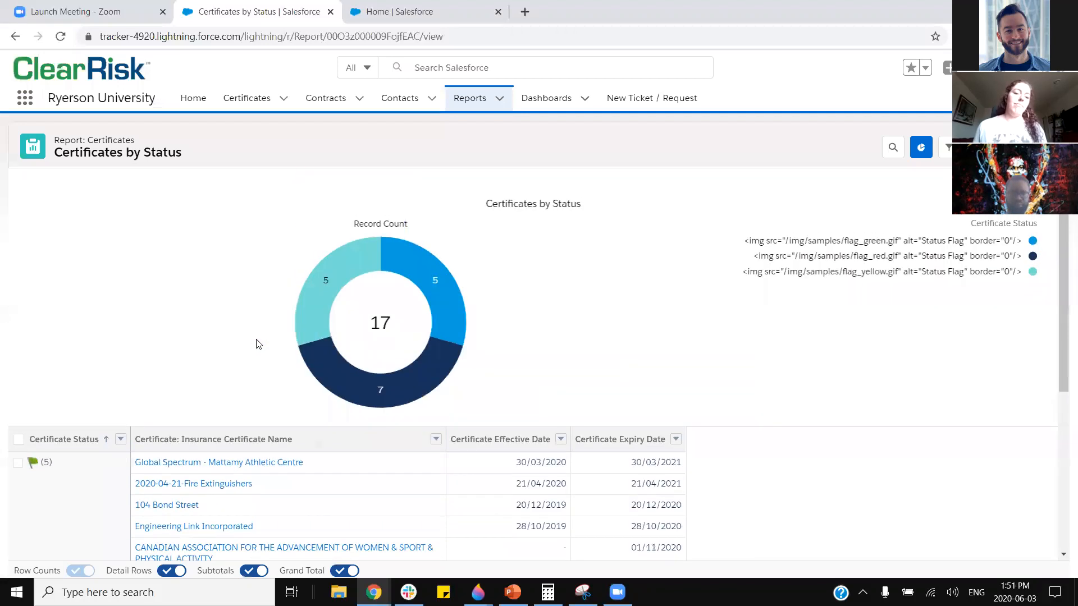